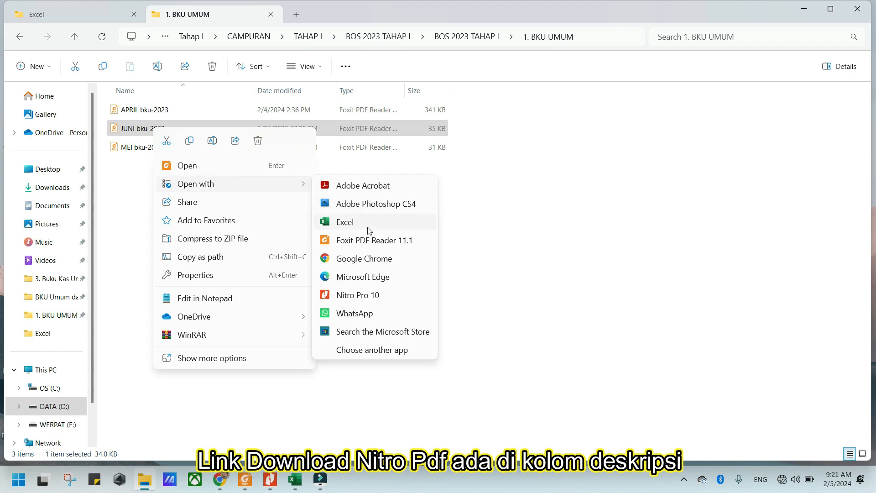
- Open JUNI bku-2023.pdf in Nitro Pro 10 and convert it to Excel using the Excel 2007 Workbook (.xlsx) file format
{"action": "left_click", "coordinate": [405, 295]}
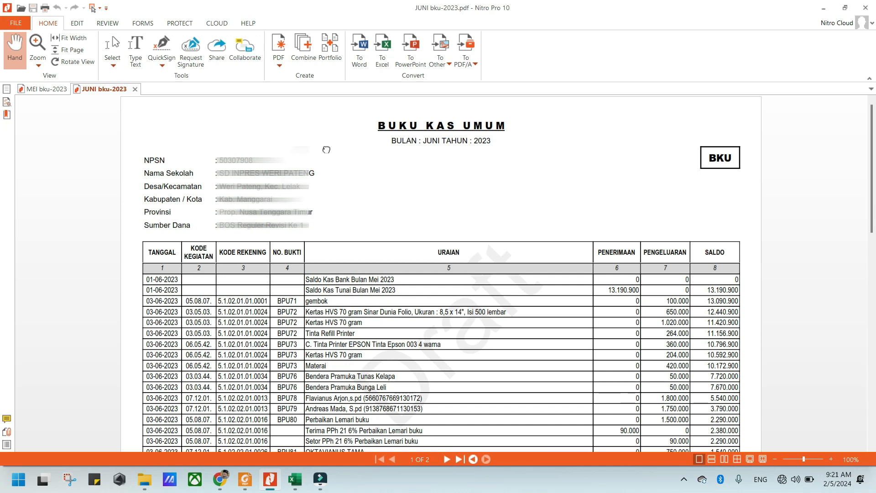
{"action": "left_click", "coordinate": [381, 51]}
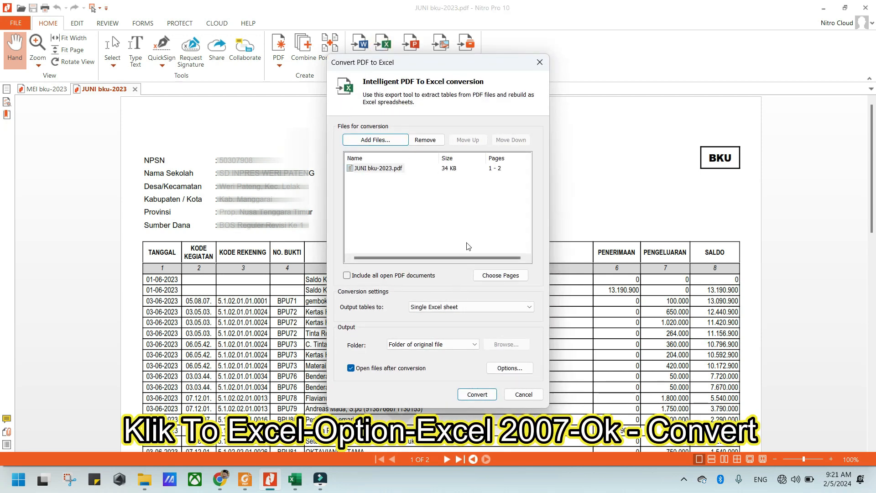
{"action": "left_click", "coordinate": [506, 367]}
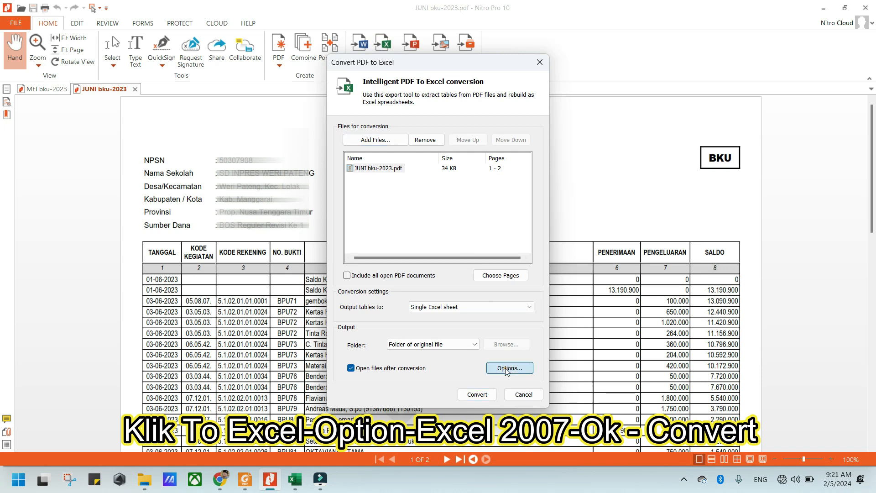
{"action": "left_click", "coordinate": [513, 166]}
{"action": "left_click", "coordinate": [517, 175]}
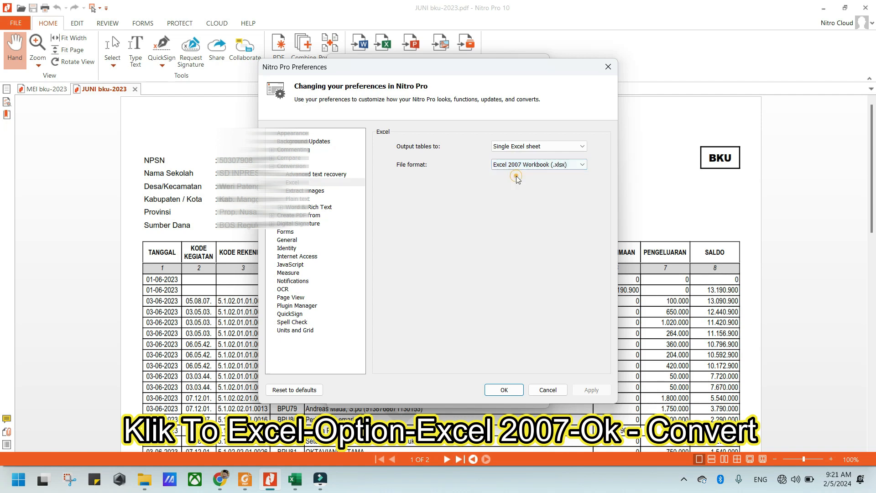
{"action": "left_click", "coordinate": [503, 391]}
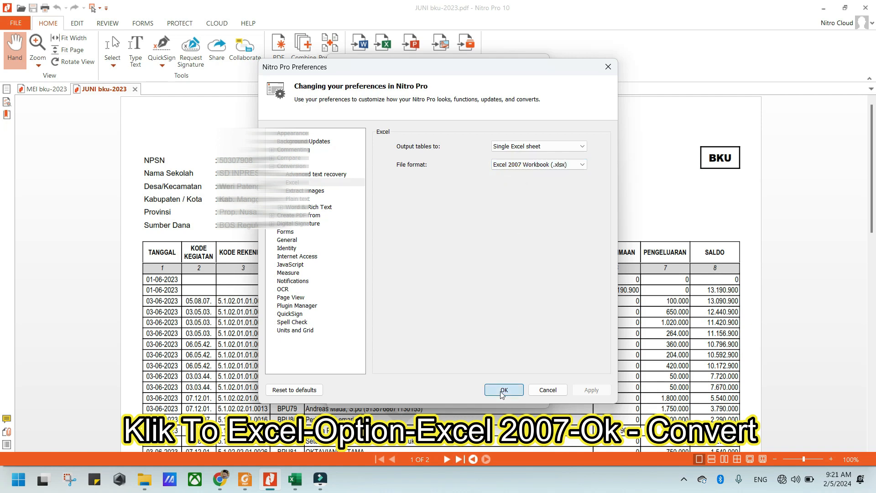
{"action": "left_click", "coordinate": [474, 393]}
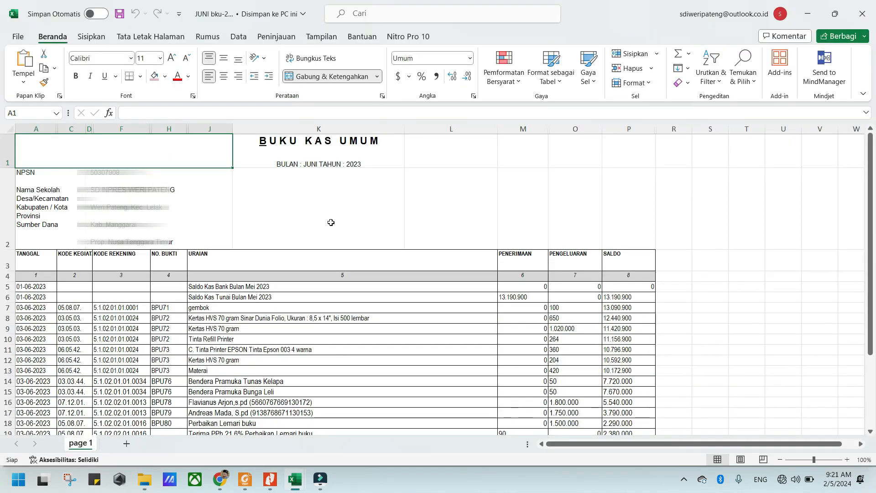
- Unhide the hidden column N within columns M through P of the converted sheet
{"action": "left_click", "coordinate": [330, 222]}
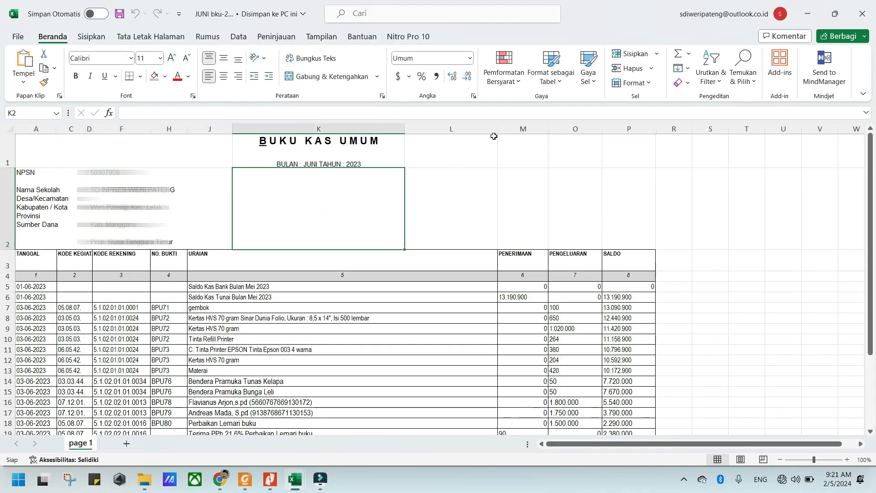
{"action": "scroll", "coordinate": [422, 249], "scroll_direction": "down", "scroll_amount": 5}
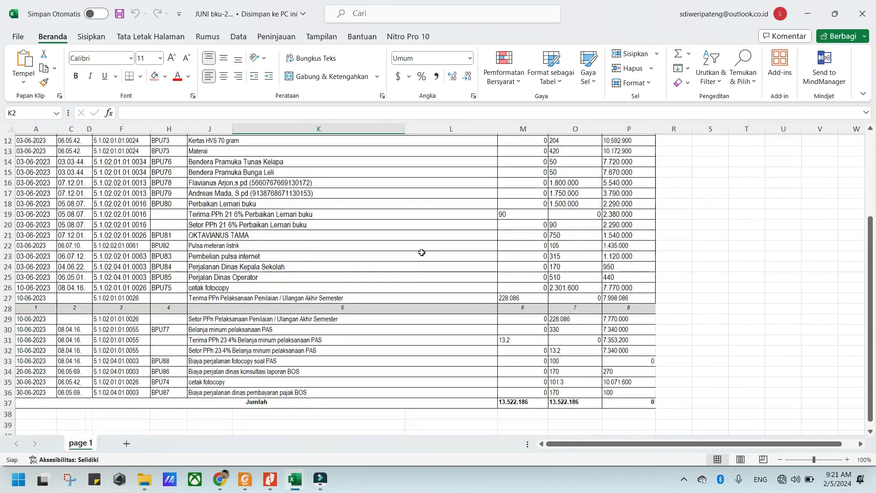
{"action": "scroll", "coordinate": [421, 253], "scroll_direction": "up", "scroll_amount": 2}
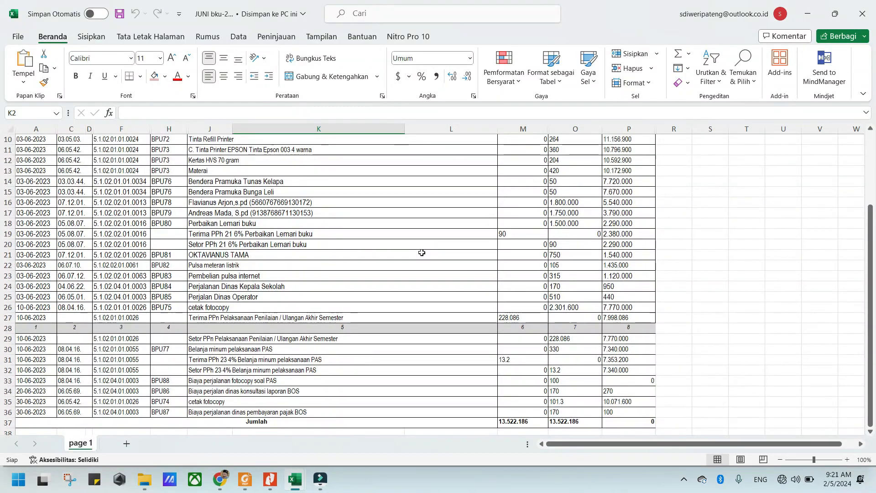
{"action": "scroll", "coordinate": [422, 253], "scroll_direction": "up", "scroll_amount": 3}
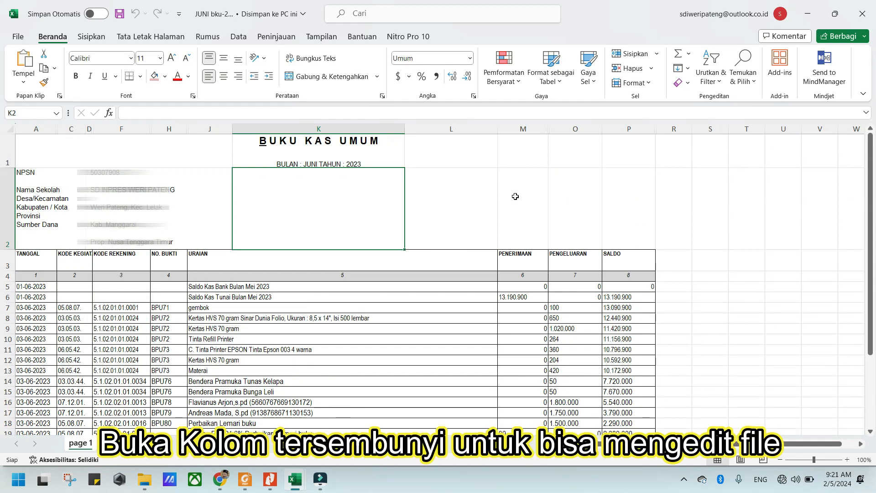
{"action": "left_click_drag", "start_coordinate": [527, 130], "coordinate": [611, 135]}
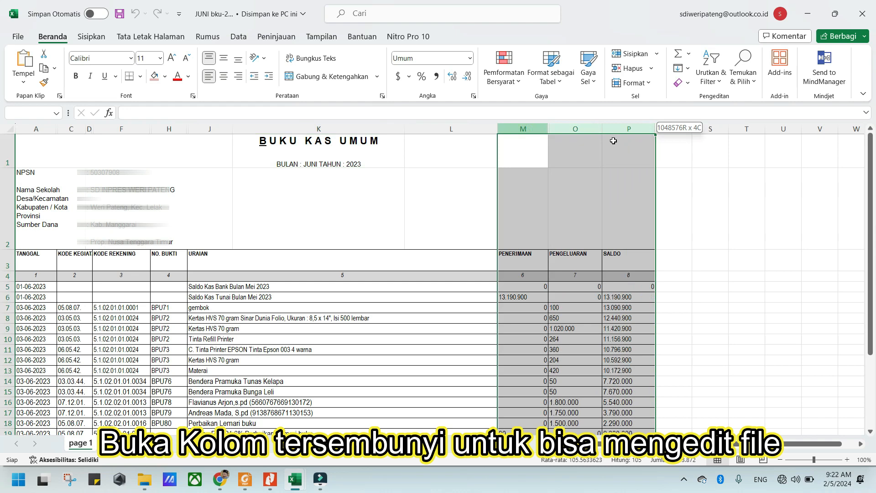
{"action": "right_click", "coordinate": [568, 129]}
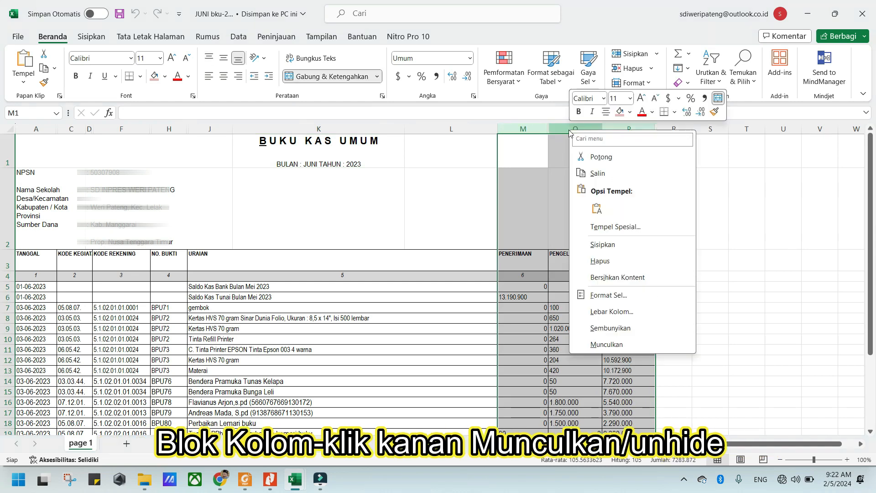
{"action": "left_click", "coordinate": [623, 340]}
- Unmerge the cells in M29:N37 of the table's lower part
{"action": "scroll", "coordinate": [583, 284], "scroll_direction": "down", "scroll_amount": 3}
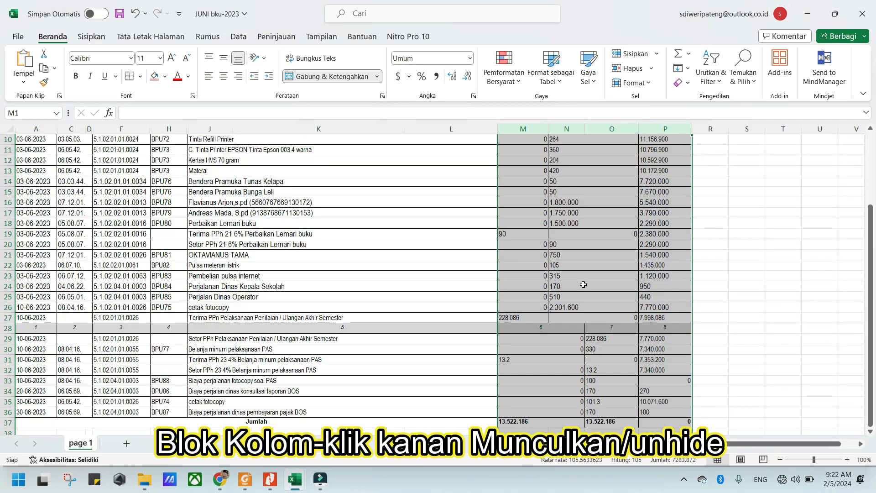
{"action": "scroll", "coordinate": [583, 285], "scroll_direction": "down", "scroll_amount": 2}
{"action": "left_click", "coordinate": [576, 285]}
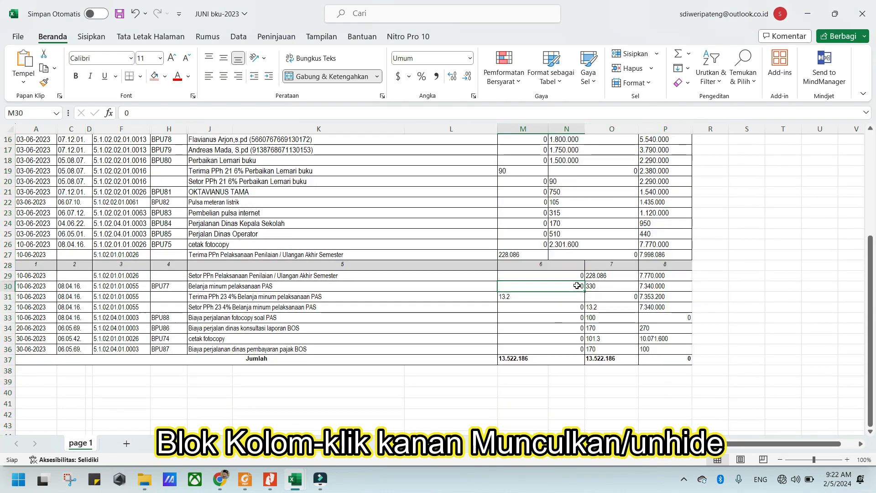
{"action": "left_click_drag", "start_coordinate": [565, 276], "coordinate": [565, 358]}
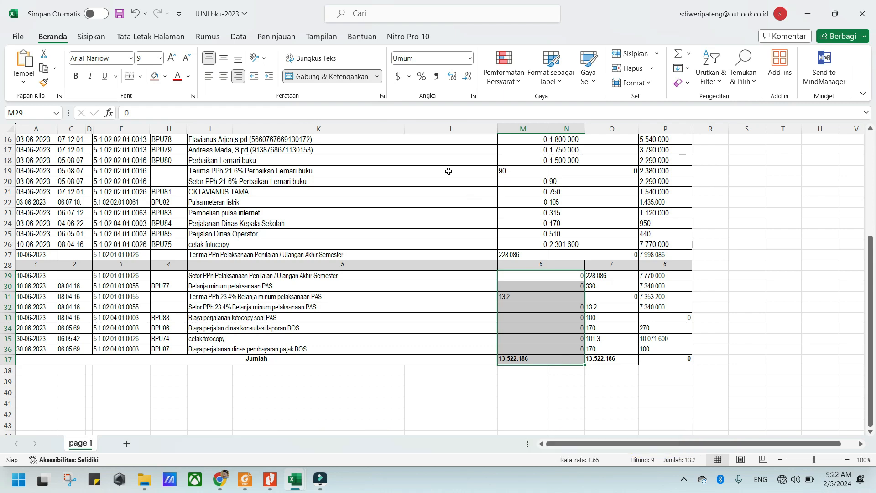
{"action": "left_click", "coordinate": [332, 77]}
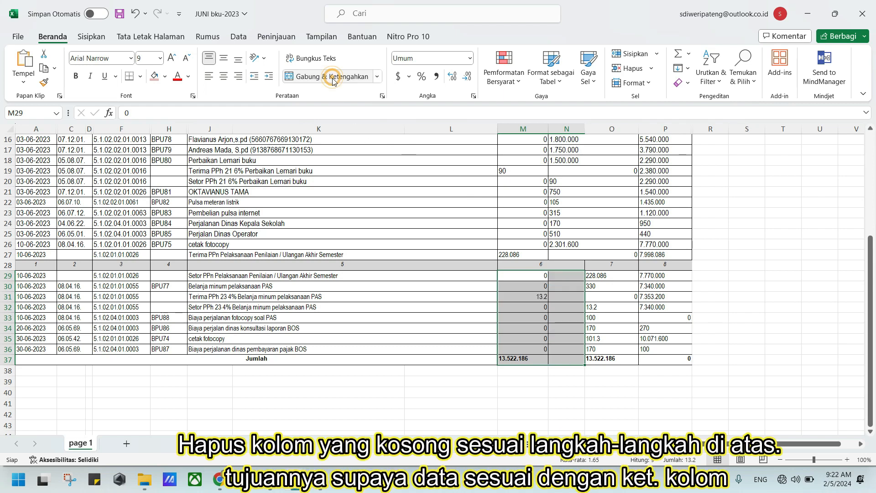
- Try to delete row 28, which repeats the column numbers, and undo the deletion
{"action": "left_click", "coordinate": [565, 265]}
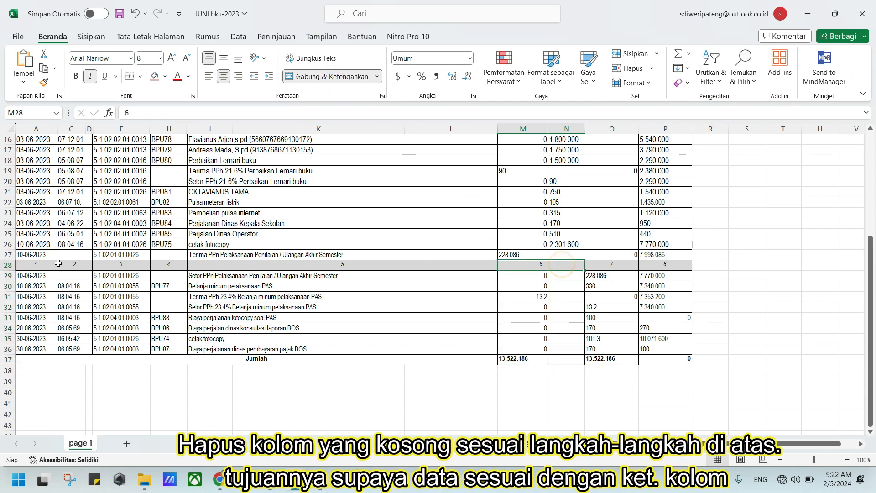
{"action": "left_click", "coordinate": [9, 265]}
{"action": "right_click", "coordinate": [9, 270]}
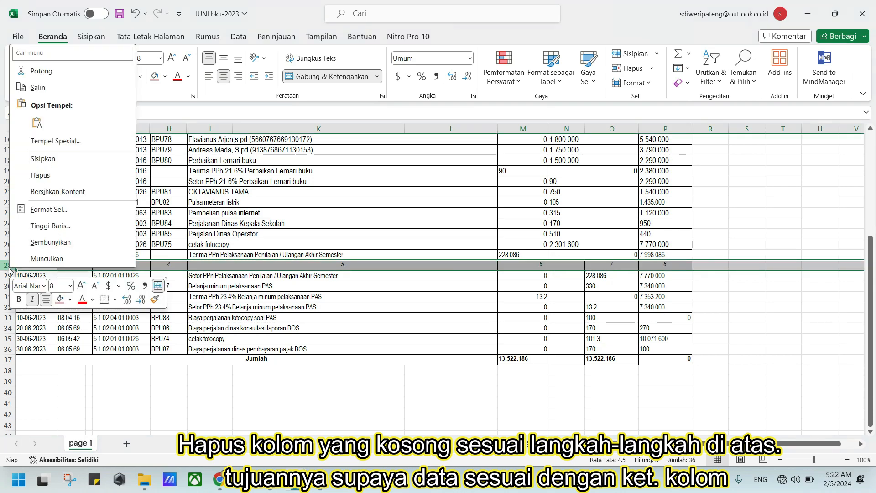
{"action": "left_click", "coordinate": [54, 176]}
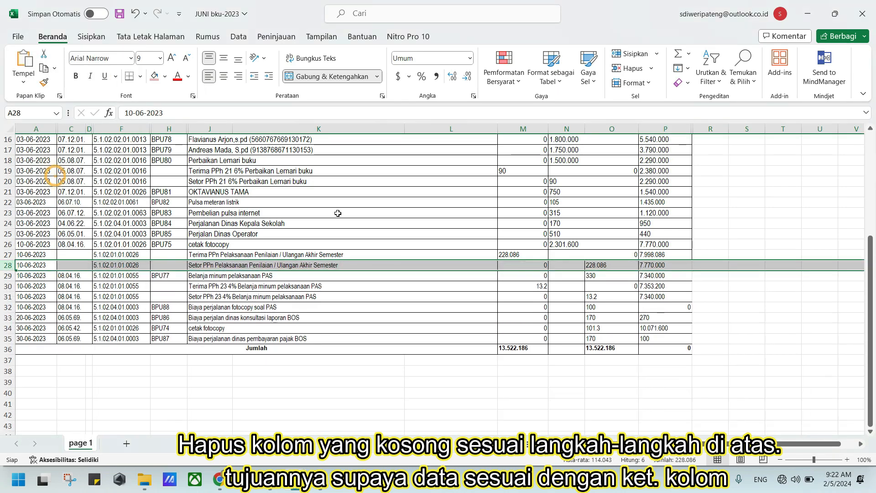
{"action": "scroll", "coordinate": [444, 221], "scroll_direction": "up", "scroll_amount": 1}
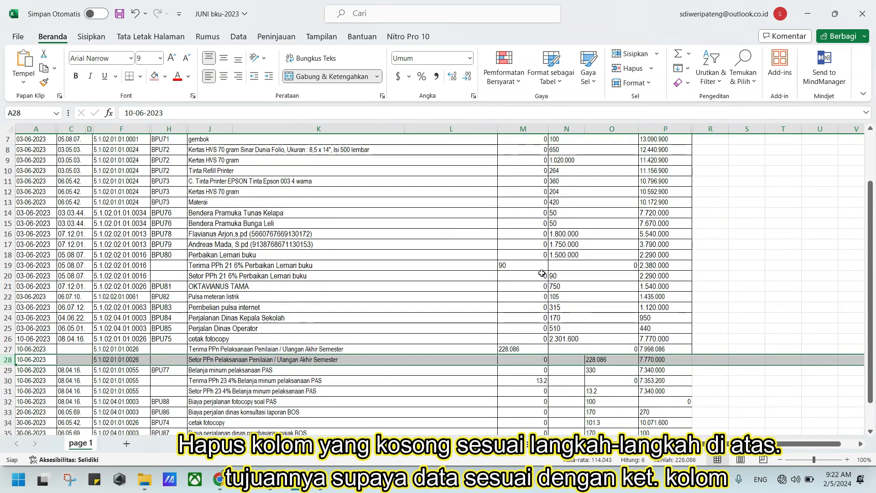
{"action": "left_click_drag", "start_coordinate": [559, 298], "coordinate": [561, 310]}
{"action": "left_click_drag", "start_coordinate": [562, 355], "coordinate": [566, 383]}
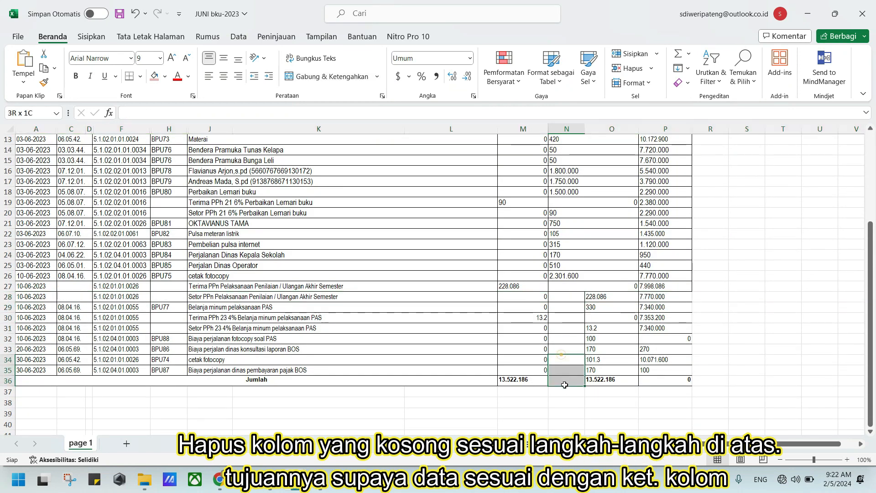
{"action": "key", "text": "ctrl+z"}
- Unmerge column-number cell 6 in row 28 and delete the empty cells N28:N37, shifting the remaining cells left
{"action": "left_click", "coordinate": [558, 299]}
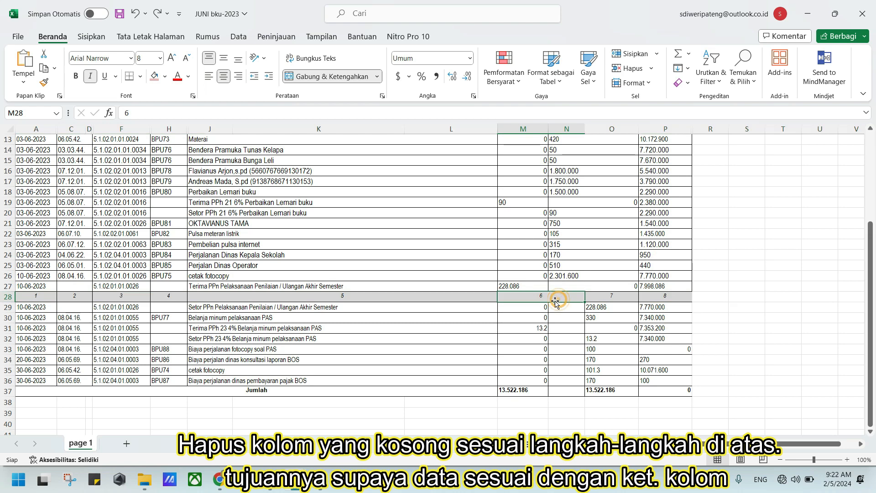
{"action": "left_click", "coordinate": [306, 79]}
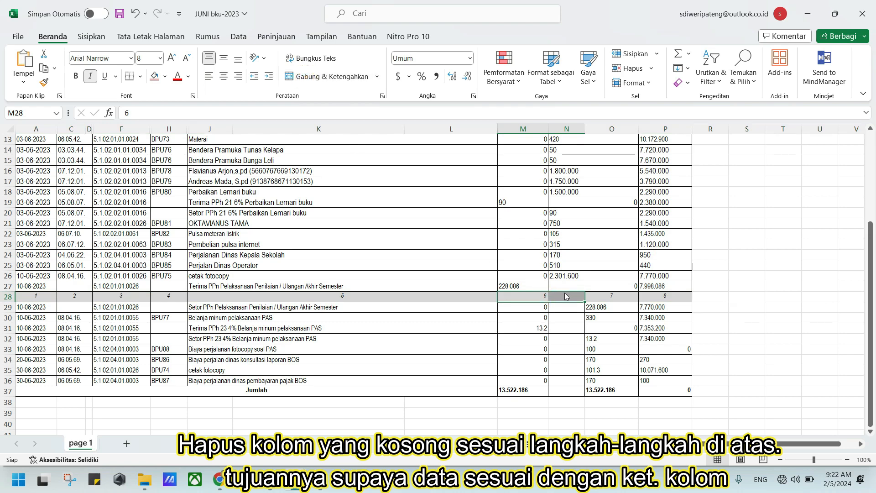
{"action": "mouse_move", "coordinate": [564, 295]}
{"action": "left_mouse_down"}
{"action": "mouse_move", "coordinate": [565, 403]}
{"action": "mouse_move", "coordinate": [565, 383]}
{"action": "left_mouse_up"}
{"action": "right_click", "coordinate": [565, 321]}
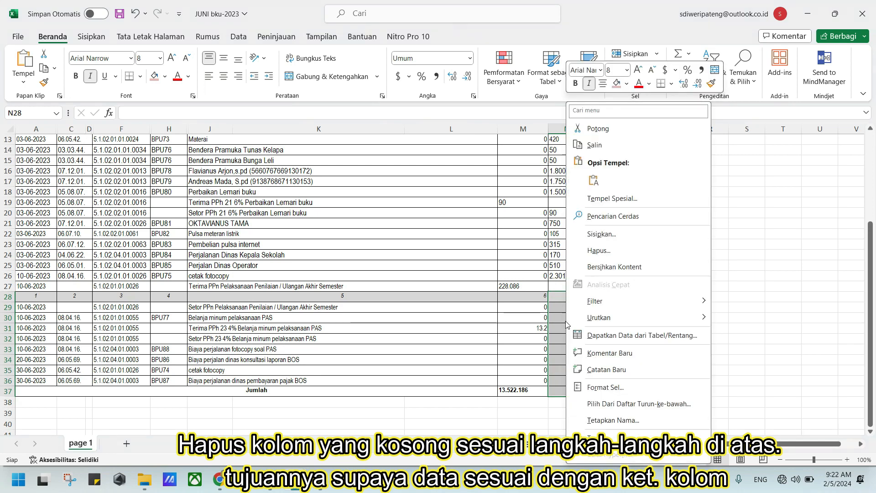
{"action": "left_click", "coordinate": [597, 250]}
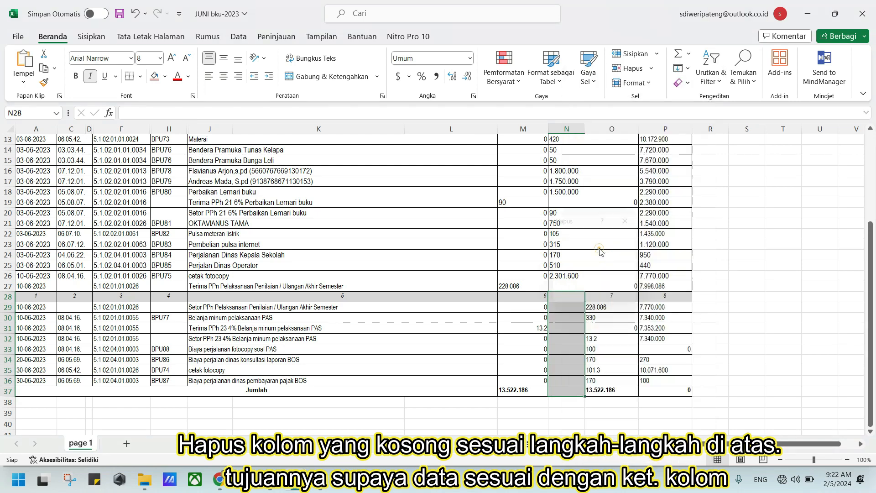
{"action": "left_click", "coordinate": [606, 299]}
- Unmerge the column N and O cells in rows 4 to 27 and delete the empty cells O4:O27, shifting cells left
{"action": "mouse_move", "coordinate": [579, 286]}
{"action": "left_mouse_down"}
{"action": "mouse_move", "coordinate": [587, 129]}
{"action": "mouse_move", "coordinate": [593, 280]}
{"action": "left_mouse_up"}
{"action": "left_click", "coordinate": [296, 77]}
{"action": "scroll", "coordinate": [576, 229], "scroll_direction": "down", "scroll_amount": 4}
{"action": "left_click", "coordinate": [588, 231]}
{"action": "scroll", "coordinate": [593, 228], "scroll_direction": "up", "scroll_amount": 4}
{"action": "left_click_drag", "start_coordinate": [611, 276], "coordinate": [605, 376]}
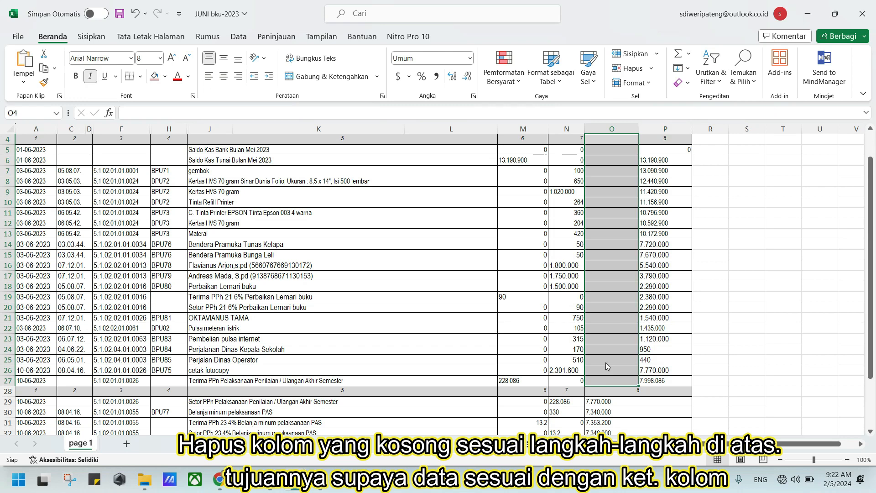
{"action": "right_click", "coordinate": [607, 367]}
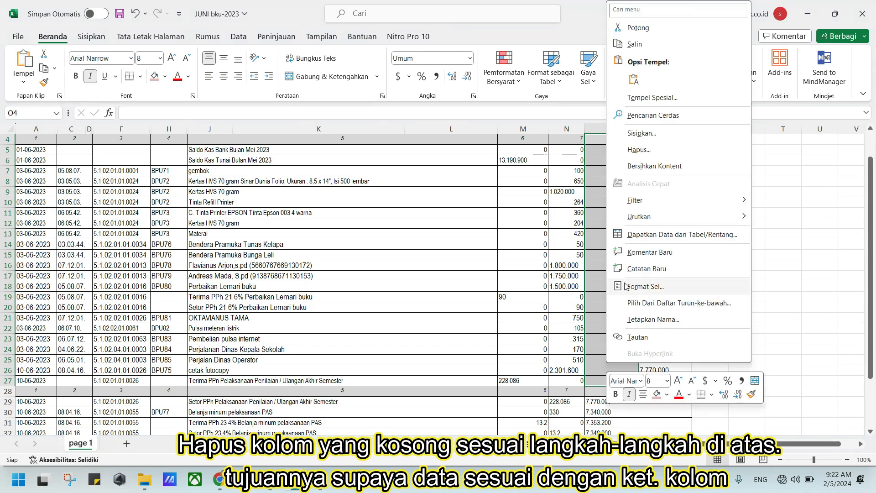
{"action": "left_click", "coordinate": [637, 149]}
{"action": "left_click", "coordinate": [621, 205]}
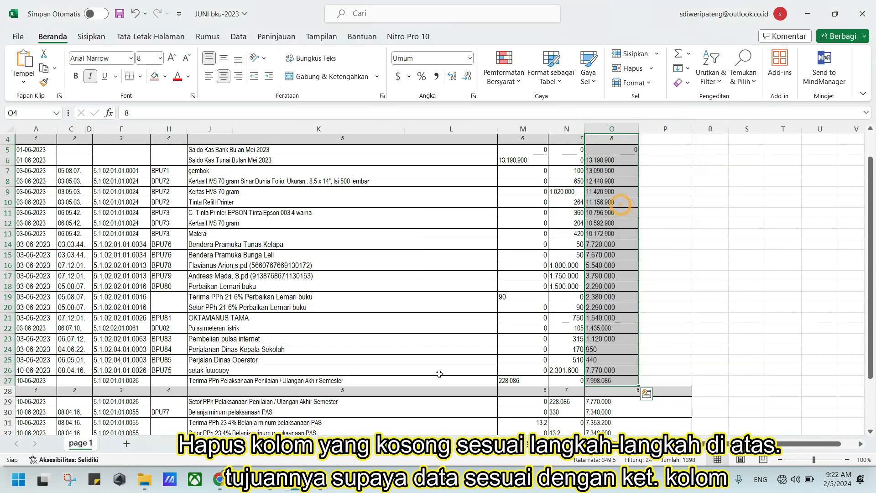
- Delete row 28 containing the repeated column numbers
{"action": "left_click", "coordinate": [423, 370]}
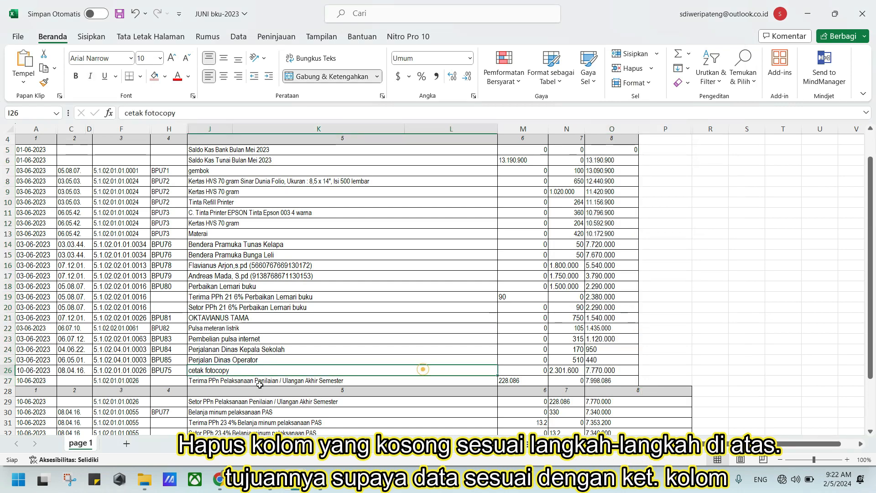
{"action": "left_click", "coordinate": [9, 391]}
{"action": "right_click", "coordinate": [8, 392]}
{"action": "left_click", "coordinate": [44, 303]}
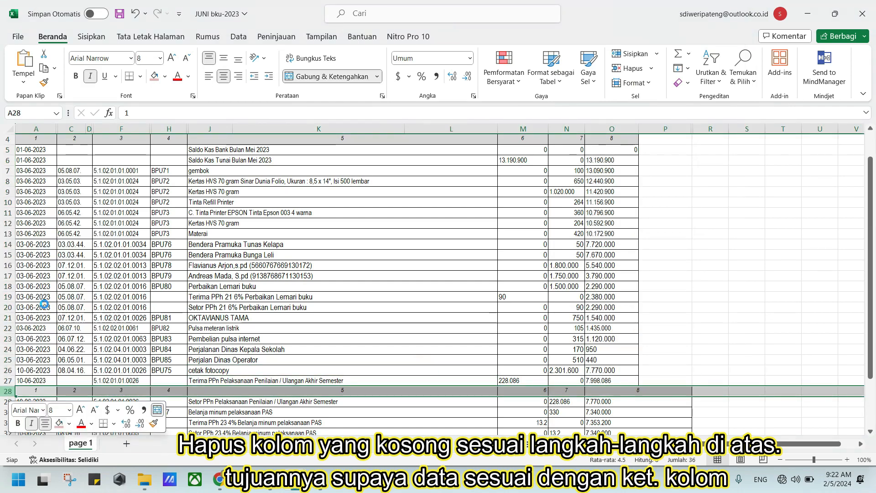
- Unmerge the balance cells spanning columns O and P in rows 28 to 36
{"action": "scroll", "coordinate": [410, 323], "scroll_direction": "down", "scroll_amount": 3}
{"action": "left_click", "coordinate": [638, 308]}
{"action": "left_click_drag", "start_coordinate": [638, 308], "coordinate": [654, 381]}
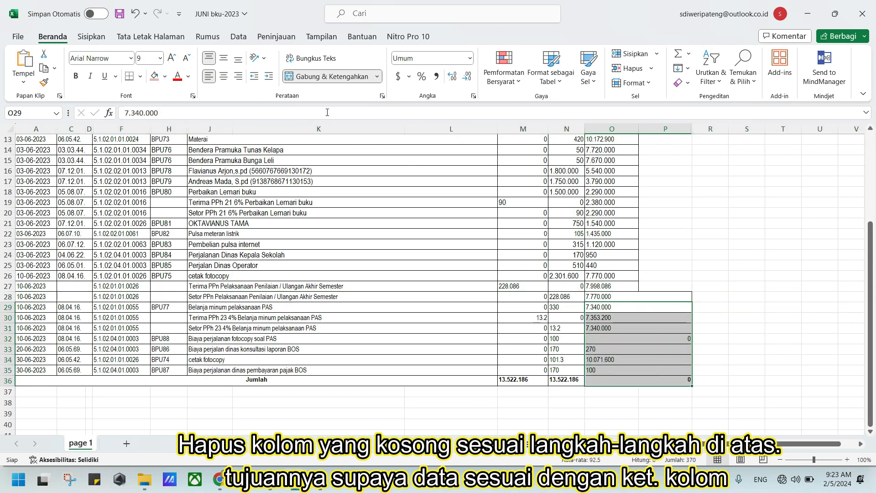
{"action": "left_click", "coordinate": [313, 79]}
{"action": "left_click", "coordinate": [636, 296]}
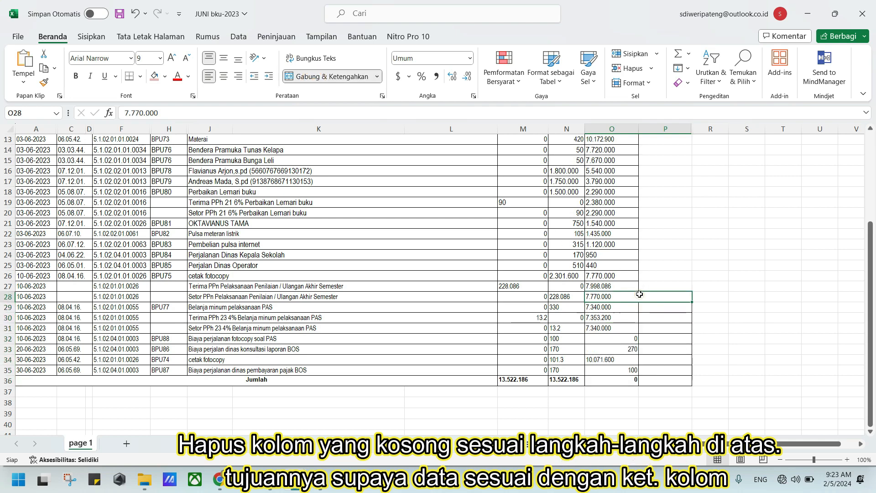
{"action": "left_click", "coordinate": [322, 77]}
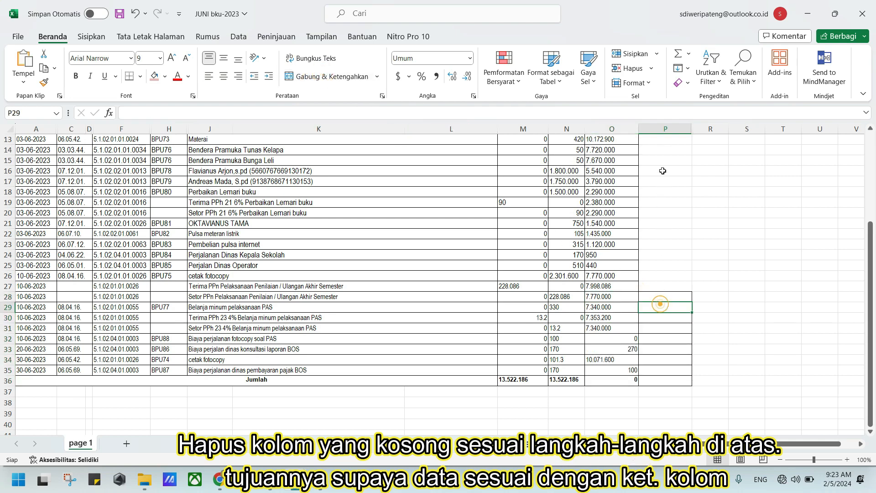
- Delete the empty column P beside the table
{"action": "left_click", "coordinate": [662, 129]}
{"action": "right_click", "coordinate": [662, 131]}
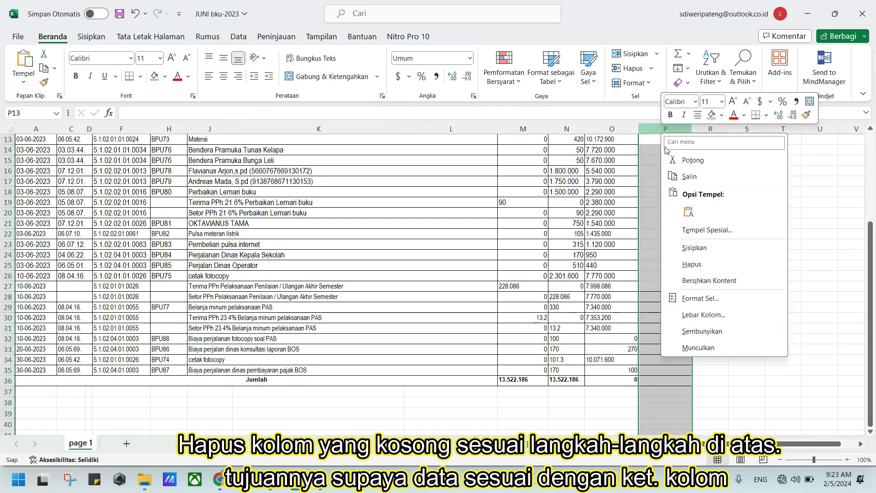
{"action": "left_click", "coordinate": [692, 264]}
{"action": "left_click", "coordinate": [660, 283]}
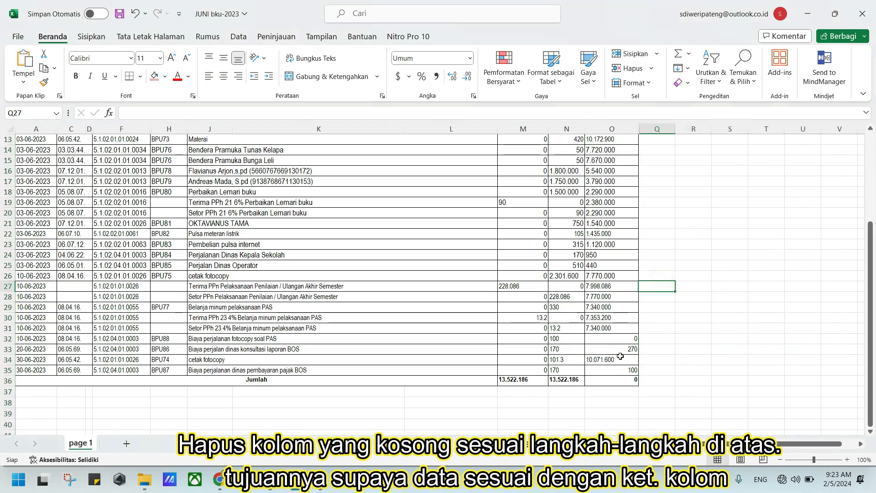
- Right-align all receipt, expense and balance amounts in M5:O36
{"action": "left_click_drag", "start_coordinate": [629, 375], "coordinate": [537, 284]}
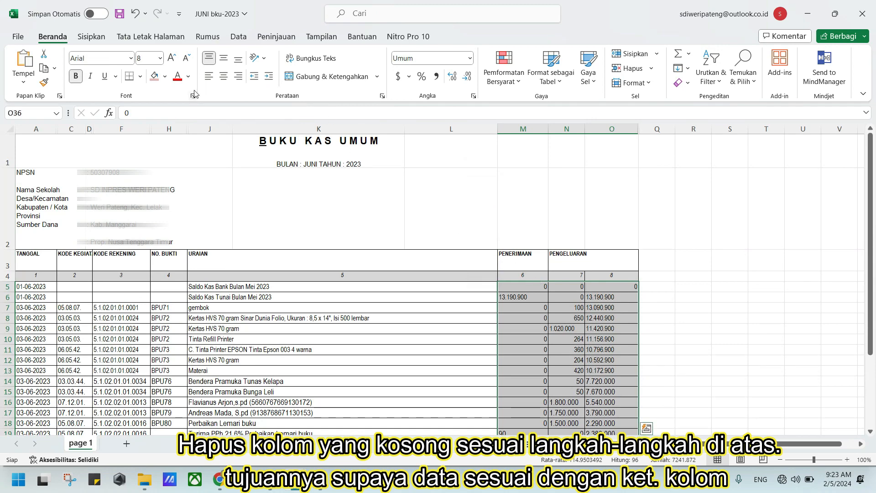
{"action": "left_click", "coordinate": [238, 78]}
{"action": "scroll", "coordinate": [414, 199], "scroll_direction": "down", "scroll_amount": 3}
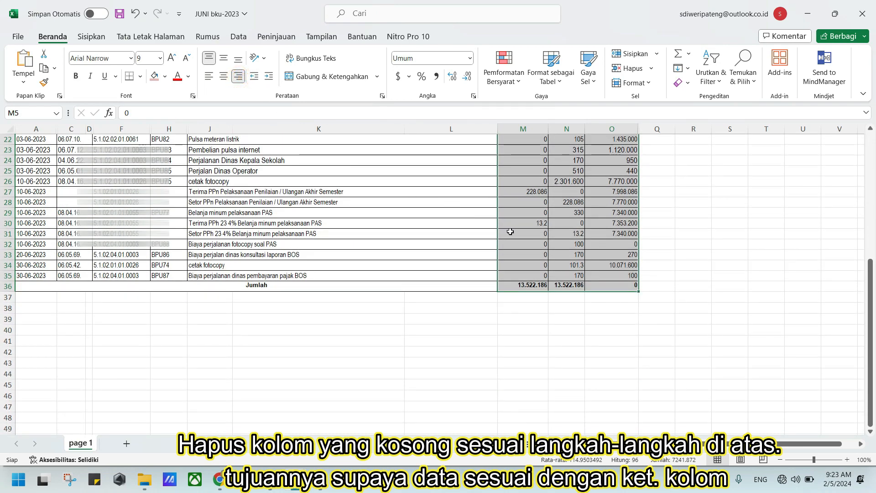
{"action": "scroll", "coordinate": [510, 232], "scroll_direction": "up", "scroll_amount": 3}
{"action": "scroll", "coordinate": [510, 231], "scroll_direction": "up", "scroll_amount": 5}
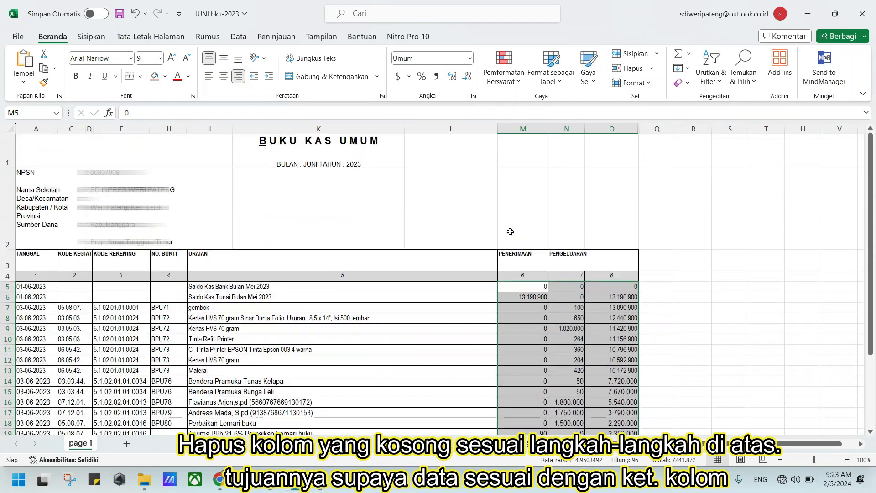
- Center the table headings in row 3 both horizontally and vertically
{"action": "left_click_drag", "start_coordinate": [560, 261], "coordinate": [22, 262]}
{"action": "left_click", "coordinate": [223, 76]}
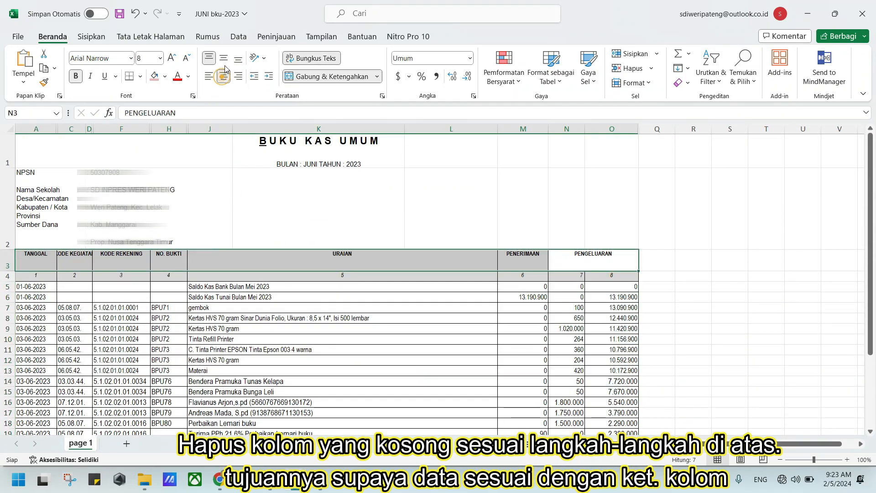
{"action": "left_click", "coordinate": [223, 59]}
{"action": "left_click", "coordinate": [258, 193]}
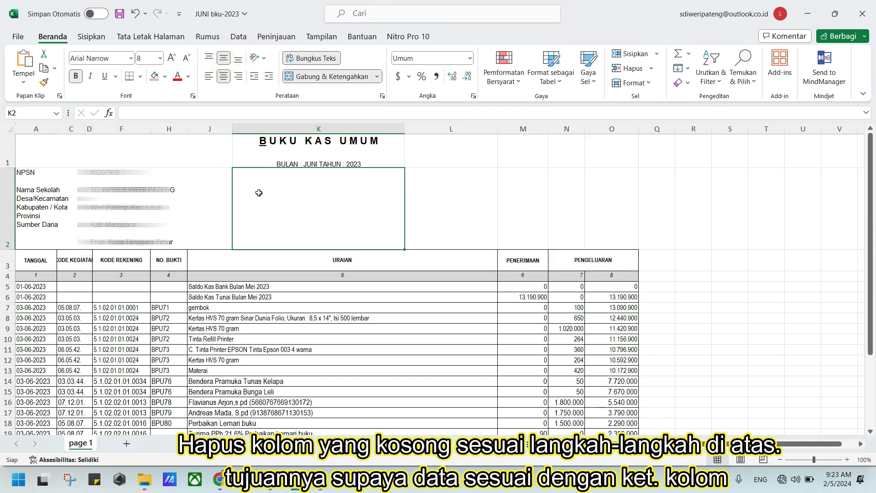
- Remove the blank line between the title and the month line in K1 and reduce the height of row 1
{"action": "left_click", "coordinate": [275, 154]}
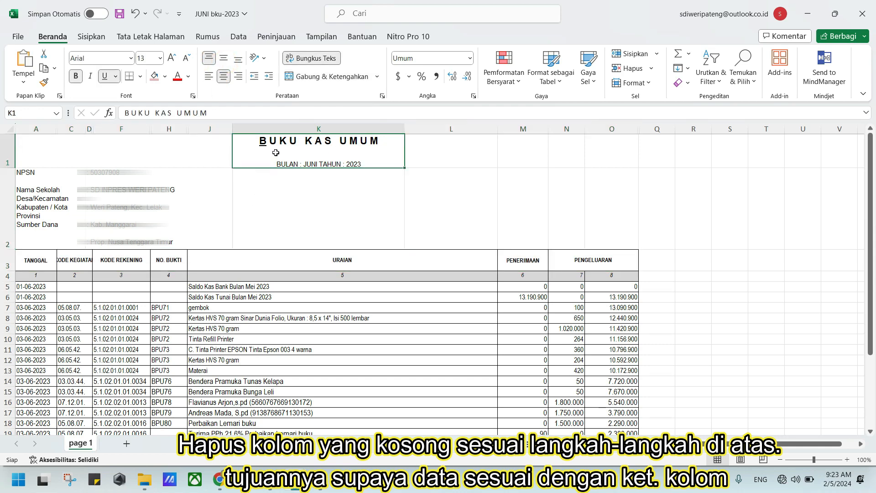
{"action": "double_click", "coordinate": [287, 155]}
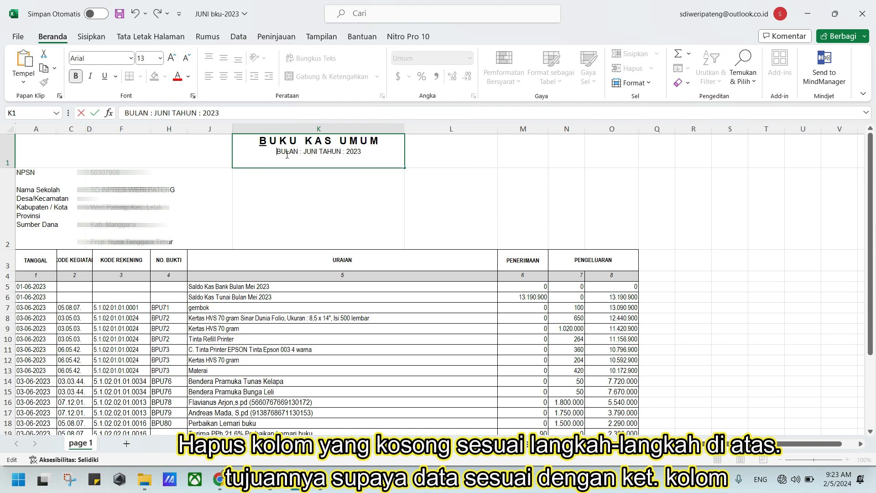
{"action": "left_click", "coordinate": [319, 192]}
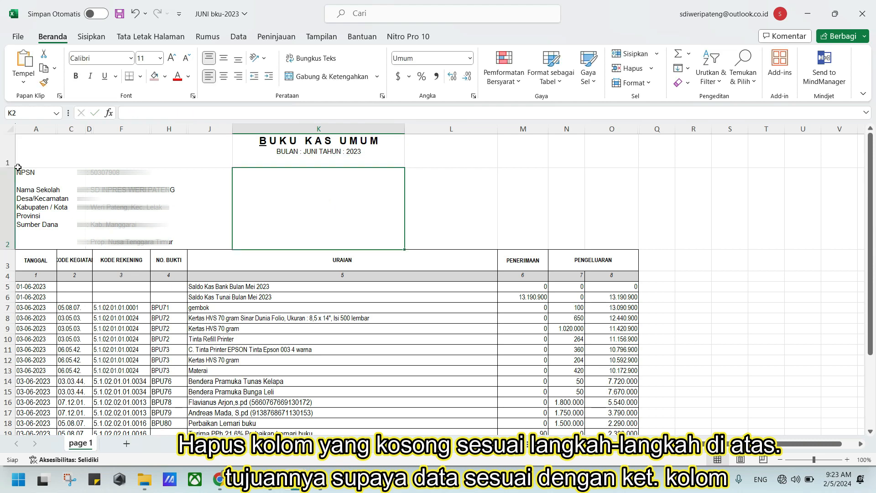
{"action": "left_click_drag", "start_coordinate": [10, 167], "coordinate": [9, 155]}
- Delete the blank lines between the school detail values in cell D2
{"action": "double_click", "coordinate": [96, 170]}
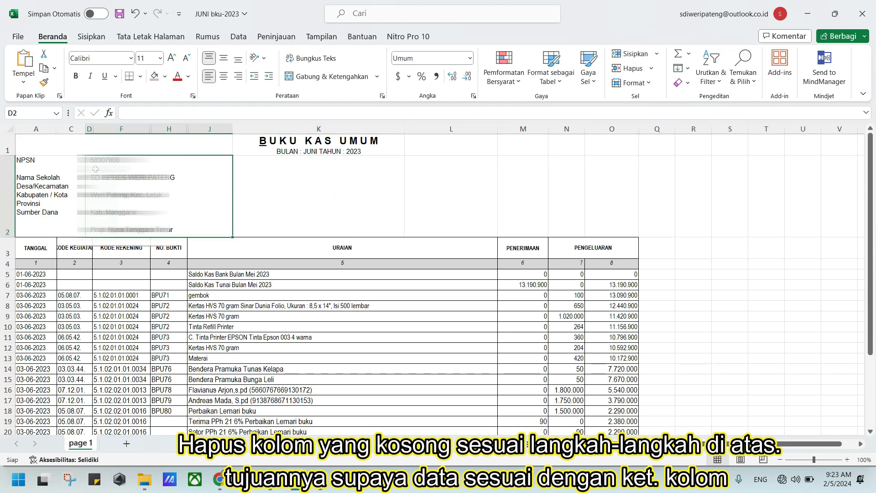
{"action": "key", "text": "Delete"}
{"action": "left_click", "coordinate": [98, 177]}
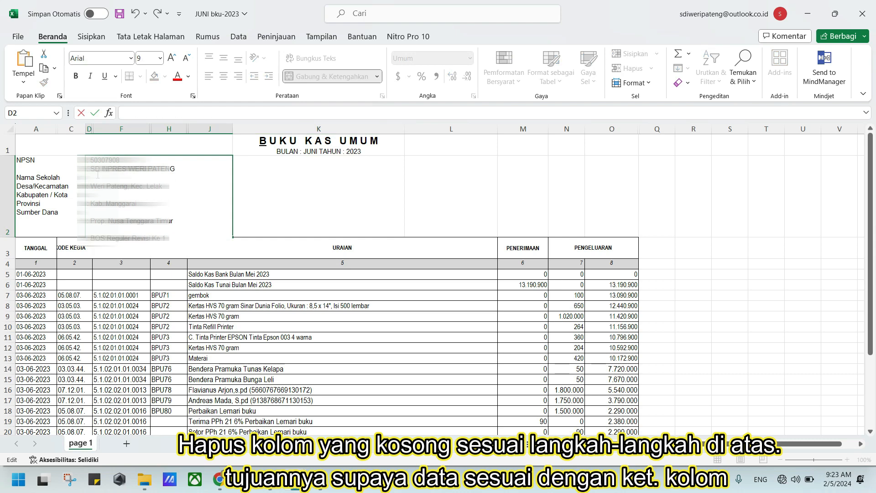
{"action": "key", "text": "Delete"}
{"action": "left_click", "coordinate": [99, 186]}
{"action": "key", "text": "Delete"}
{"action": "key", "text": "Delete"}
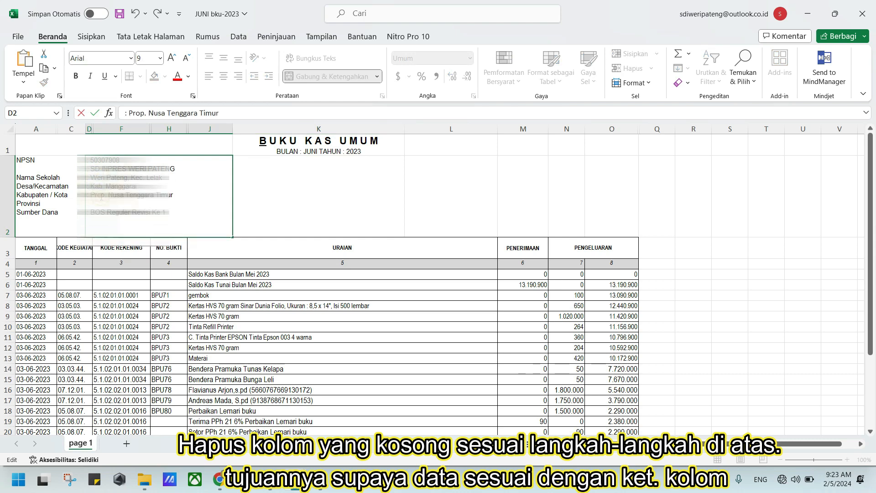
{"action": "left_click", "coordinate": [101, 206]}
{"action": "key", "text": "Delete"}
- Delete the blank line below NPSN in cell A2 and reduce row 2's height to fit the school details
{"action": "left_click", "coordinate": [46, 169]}
{"action": "double_click", "coordinate": [46, 169]}
{"action": "key", "text": "Delete"}
{"action": "left_click", "coordinate": [59, 204]}
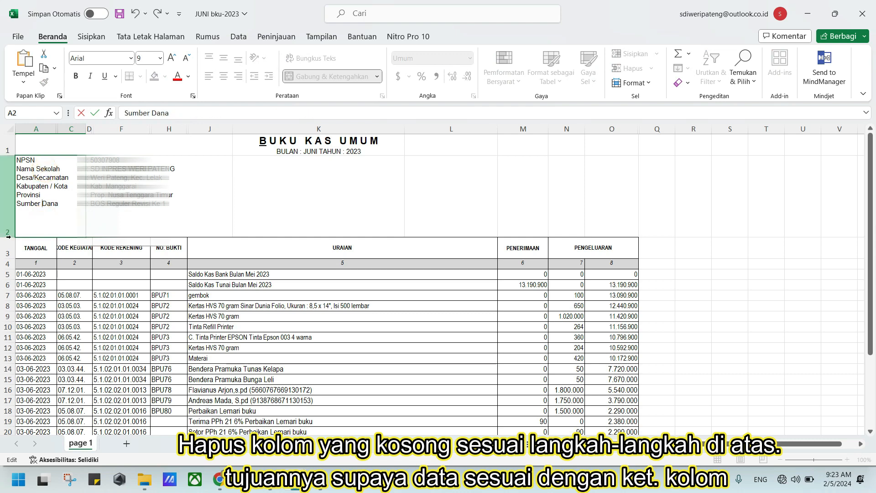
{"action": "left_click_drag", "start_coordinate": [7, 237], "coordinate": [7, 209]}
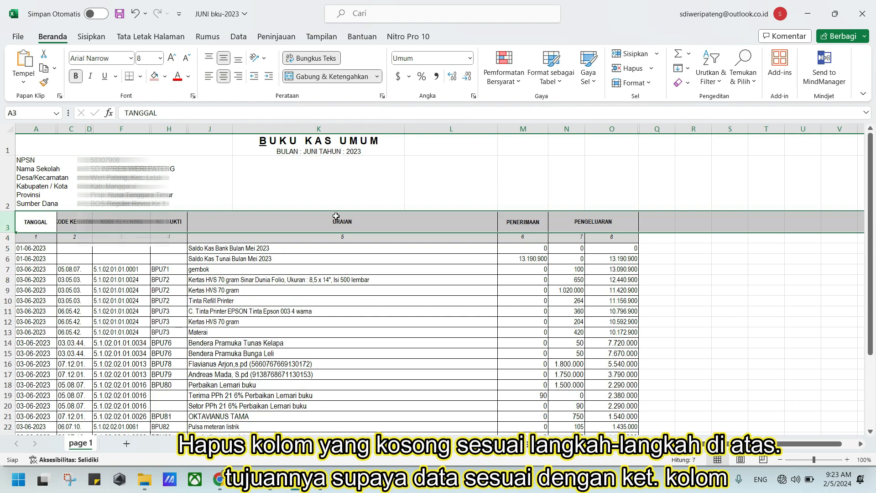
- Freeze the panes above row 5 so the title and table headings stay in view
{"action": "left_click", "coordinate": [336, 216]}
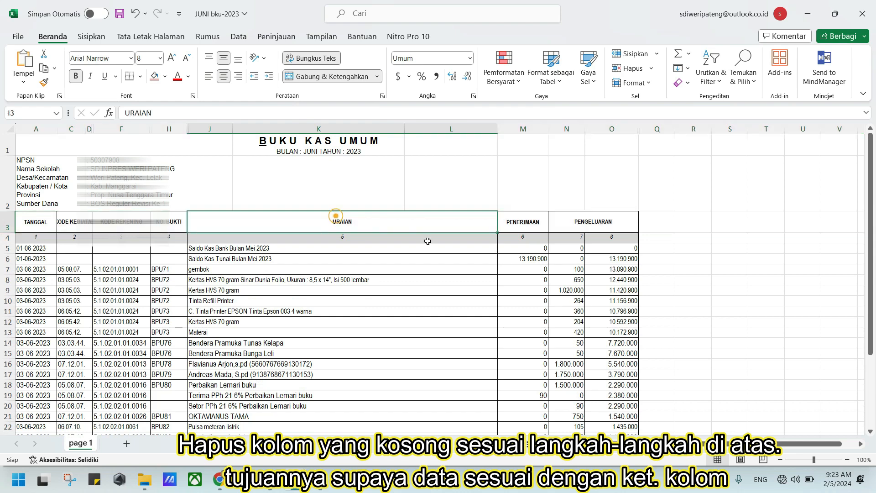
{"action": "left_click", "coordinate": [8, 248]}
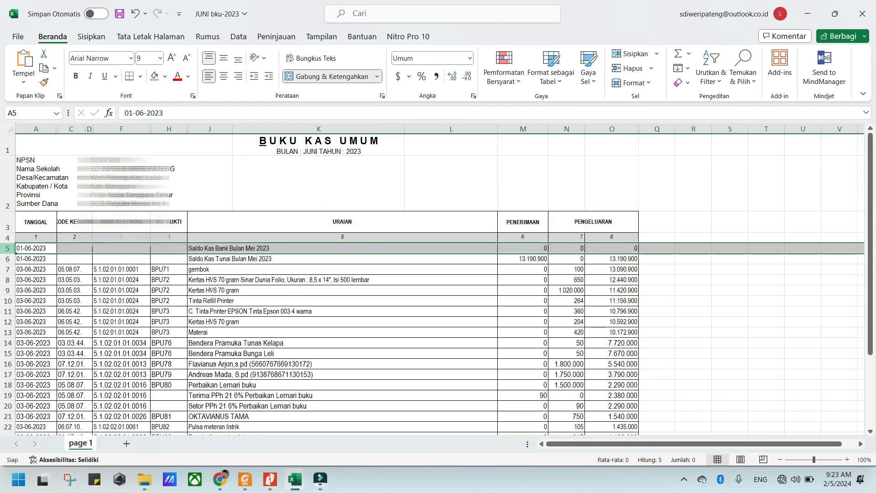
{"action": "left_click", "coordinate": [266, 39]}
{"action": "left_click", "coordinate": [319, 37]}
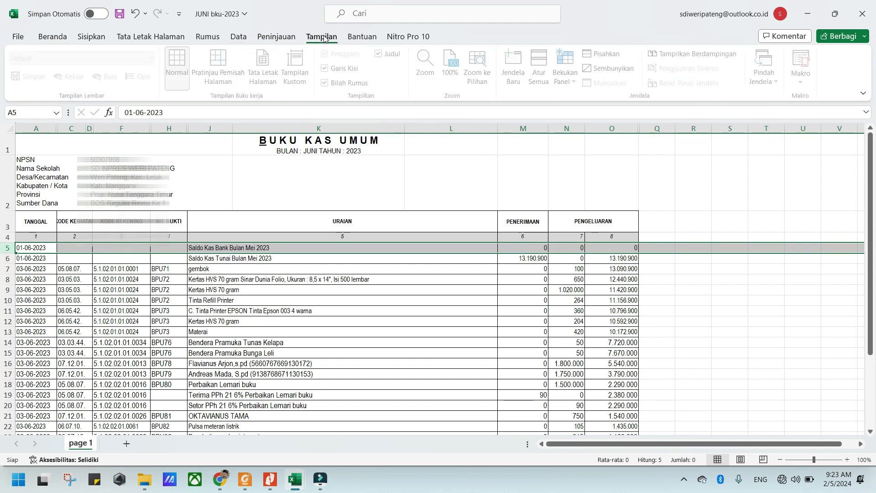
{"action": "left_click", "coordinate": [574, 86]}
{"action": "left_click", "coordinate": [586, 105]}
{"action": "scroll", "coordinate": [437, 245], "scroll_direction": "down", "scroll_amount": 2}
{"action": "scroll", "coordinate": [437, 245], "scroll_direction": "down", "scroll_amount": 1}
{"action": "scroll", "coordinate": [463, 255], "scroll_direction": "up", "scroll_amount": 2}
- Format the amount cells M5:O36 as Text (Teks)
{"action": "left_click", "coordinate": [568, 299]}
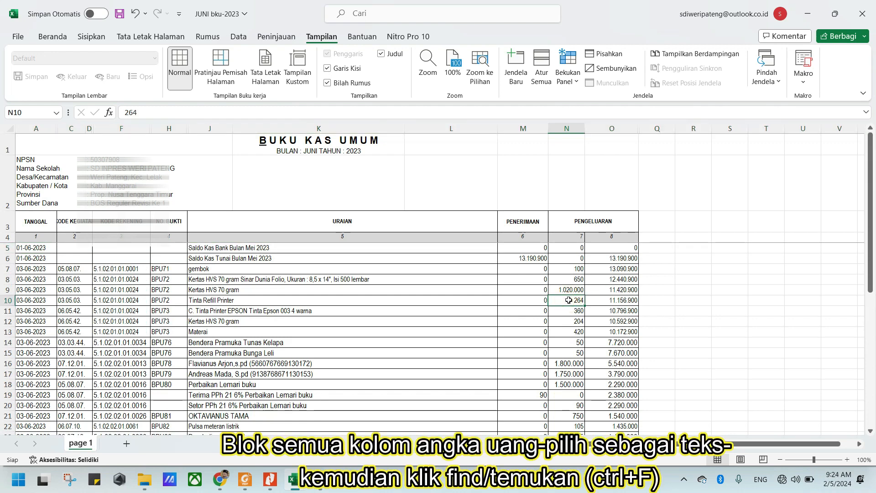
{"action": "left_click_drag", "start_coordinate": [534, 247], "coordinate": [598, 415]}
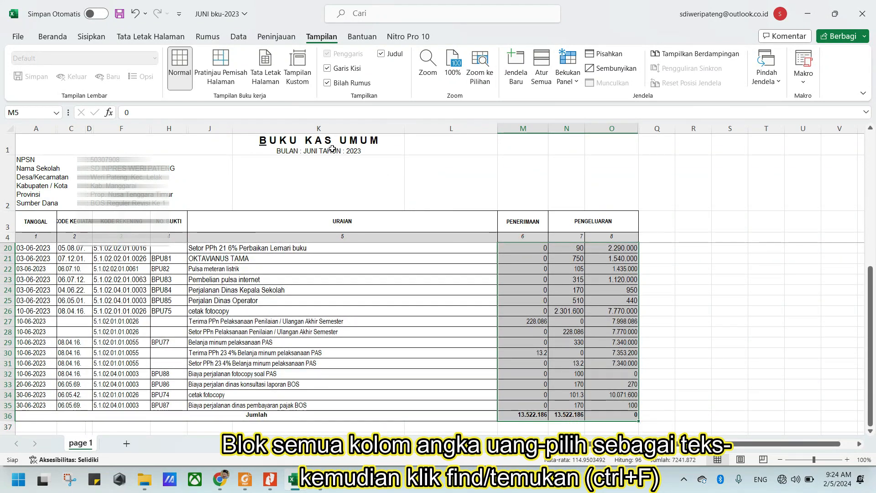
{"action": "left_click", "coordinate": [53, 39]}
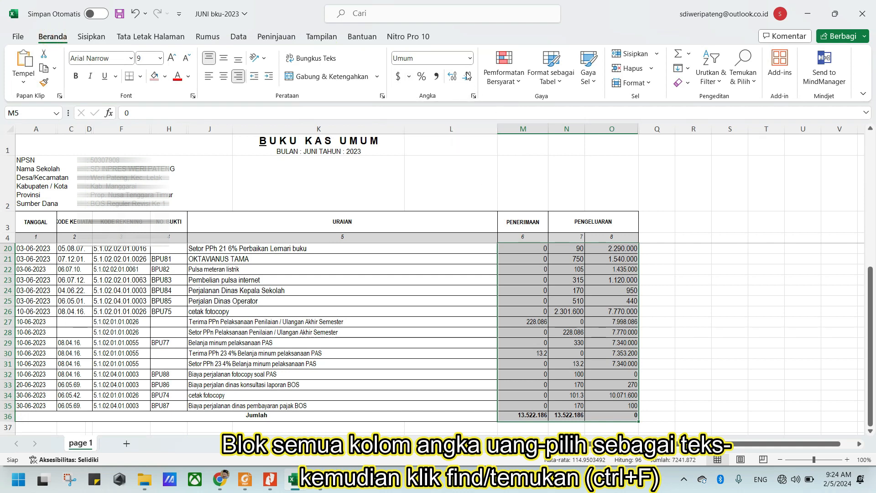
{"action": "left_click", "coordinate": [469, 58]}
{"action": "scroll", "coordinate": [456, 206], "scroll_direction": "down", "scroll_amount": 2}
{"action": "left_click", "coordinate": [466, 320]}
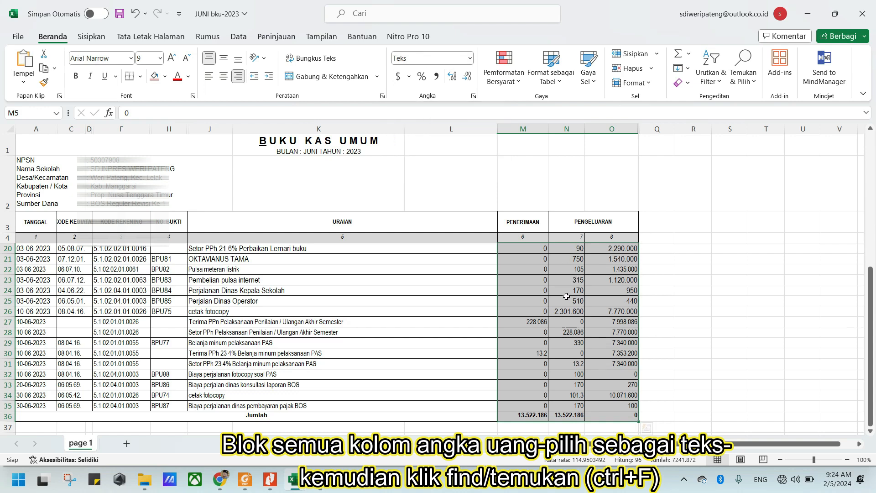
- Replace every period (.) in the selected amounts M5:O36 with nothing
{"action": "left_click", "coordinate": [745, 85]}
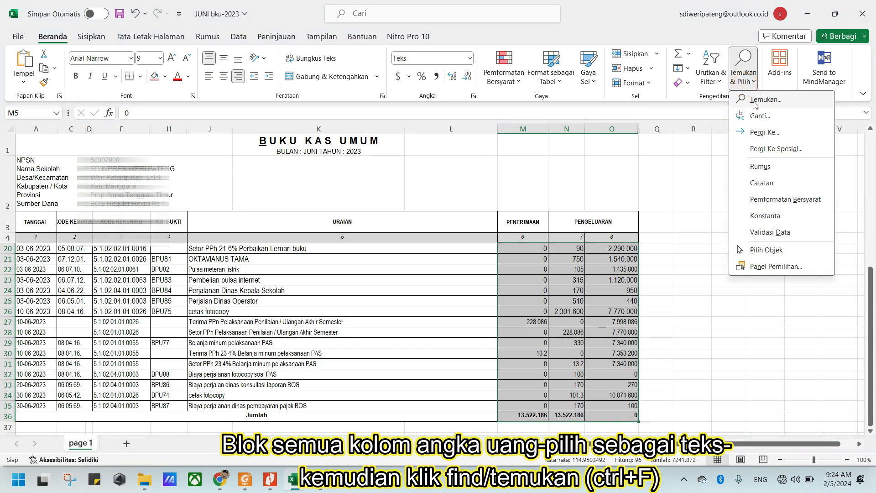
{"action": "left_click", "coordinate": [754, 101]}
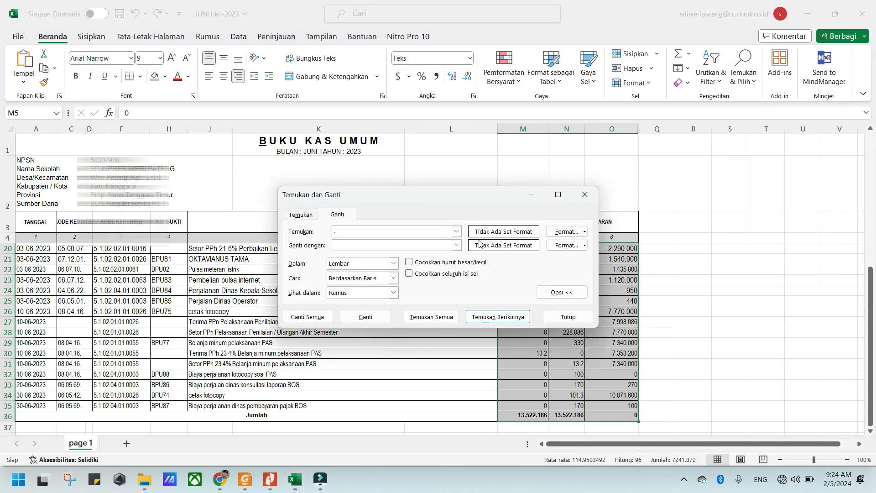
{"action": "left_click", "coordinate": [343, 230]}
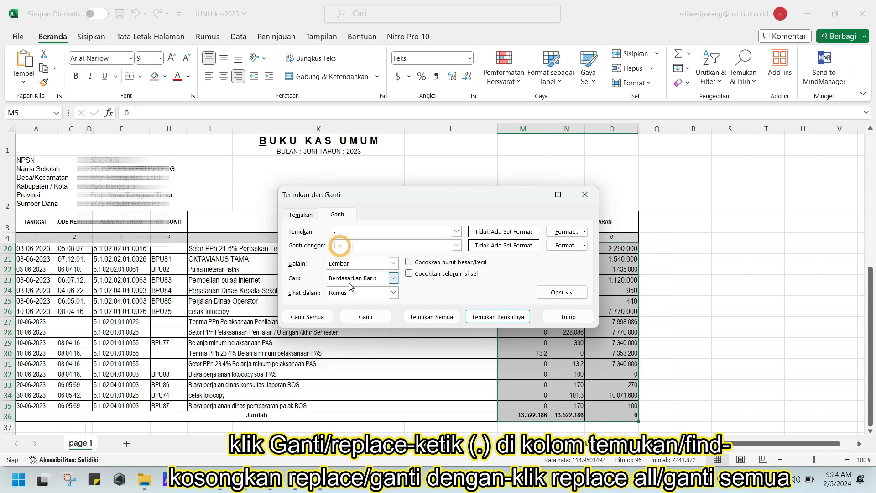
{"action": "left_click", "coordinate": [315, 320]}
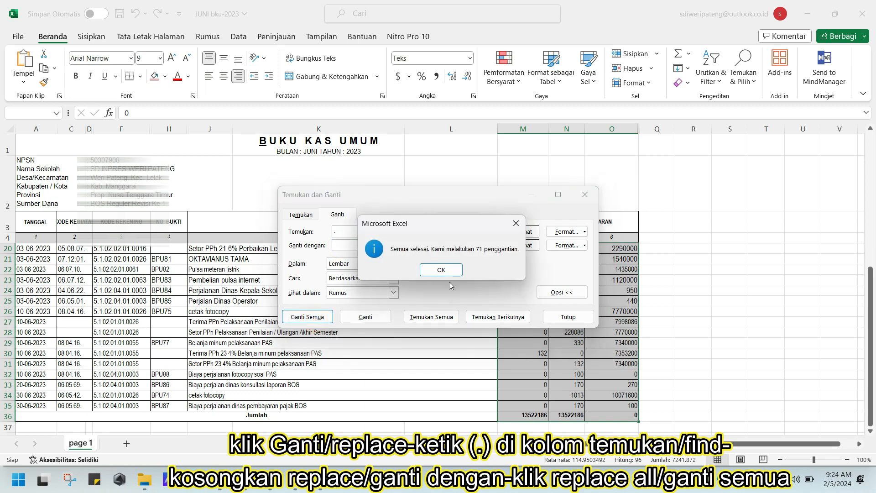
{"action": "left_click", "coordinate": [441, 269]}
{"action": "left_click", "coordinate": [572, 318]}
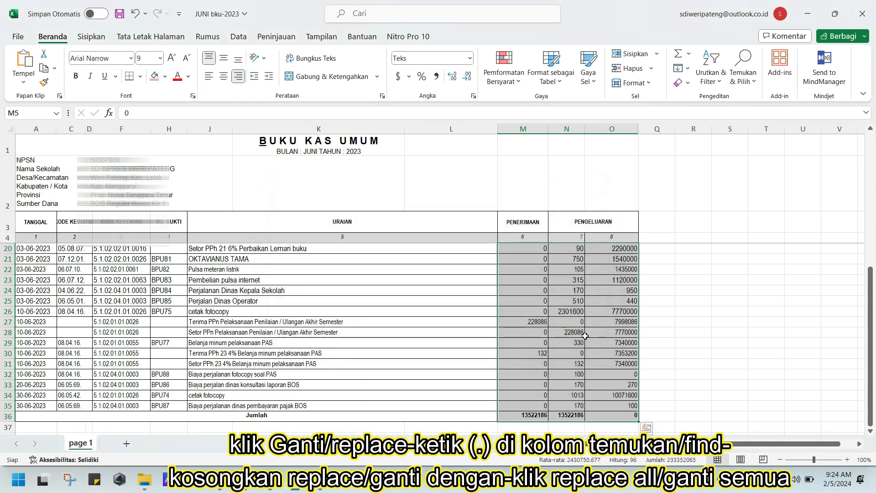
- Apply the comma number style with no decimals to M5:O36 and slightly widen column N
{"action": "scroll", "coordinate": [570, 368], "scroll_direction": "up", "scroll_amount": 3}
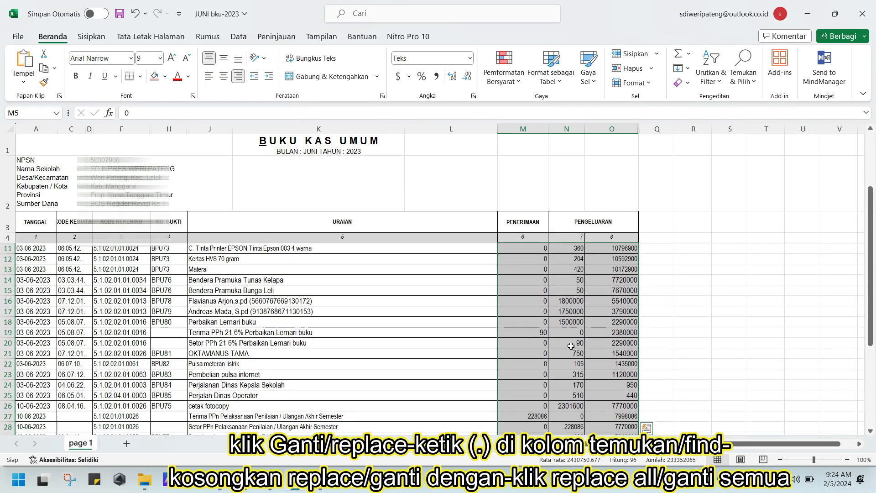
{"action": "left_click", "coordinate": [435, 76]}
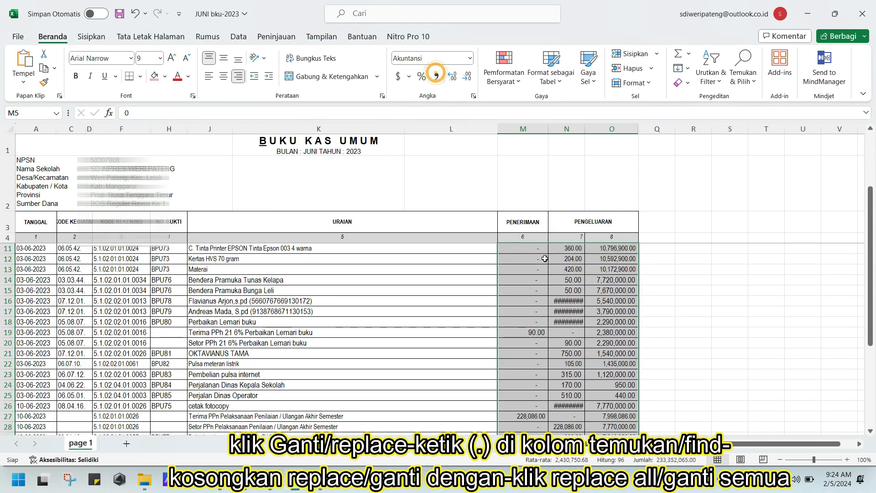
{"action": "left_click", "coordinate": [465, 77]}
{"action": "left_click", "coordinate": [465, 76]}
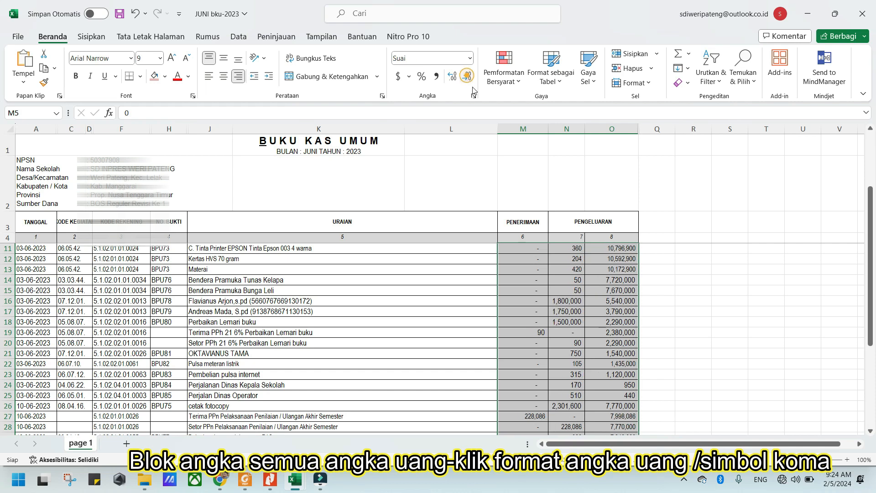
{"action": "left_click", "coordinate": [575, 278]}
{"action": "left_click_drag", "start_coordinate": [587, 134], "coordinate": [588, 134]}
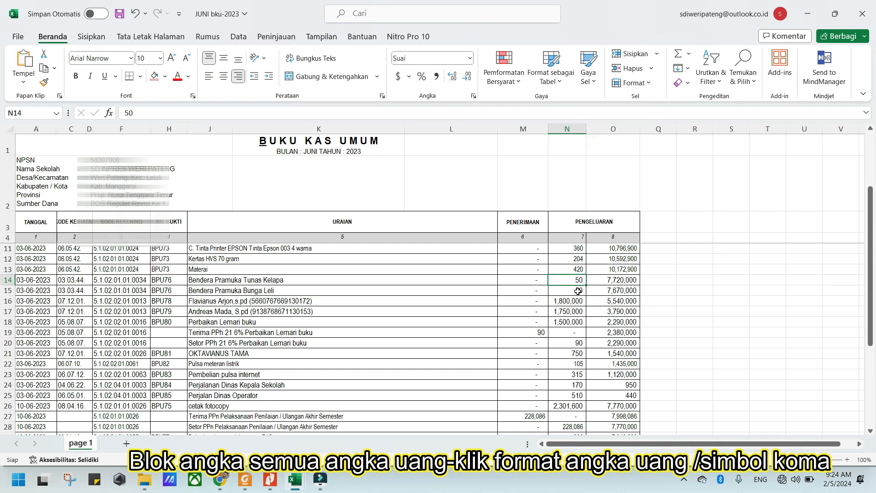
- Set the gembok expense in N7 to 100000 by restoring its missing zeros
{"action": "scroll", "coordinate": [578, 291], "scroll_direction": "up", "scroll_amount": 2}
{"action": "double_click", "coordinate": [579, 269]}
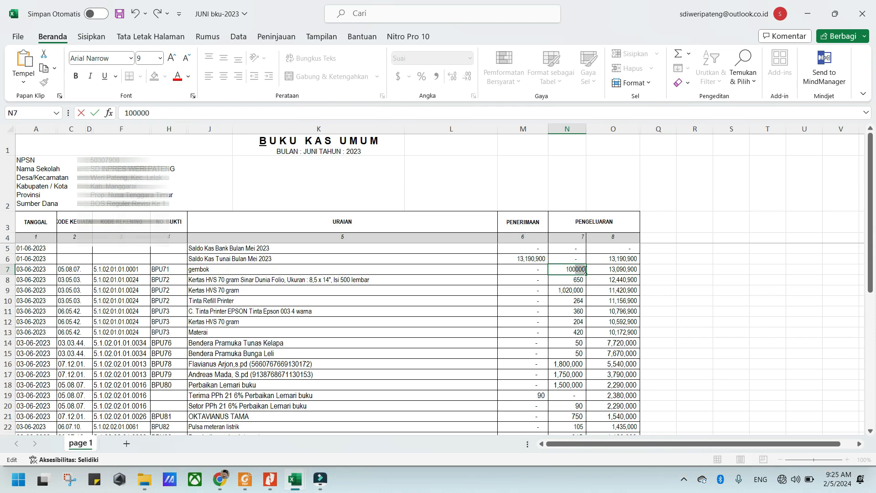
{"action": "right_click", "coordinate": [579, 269]}
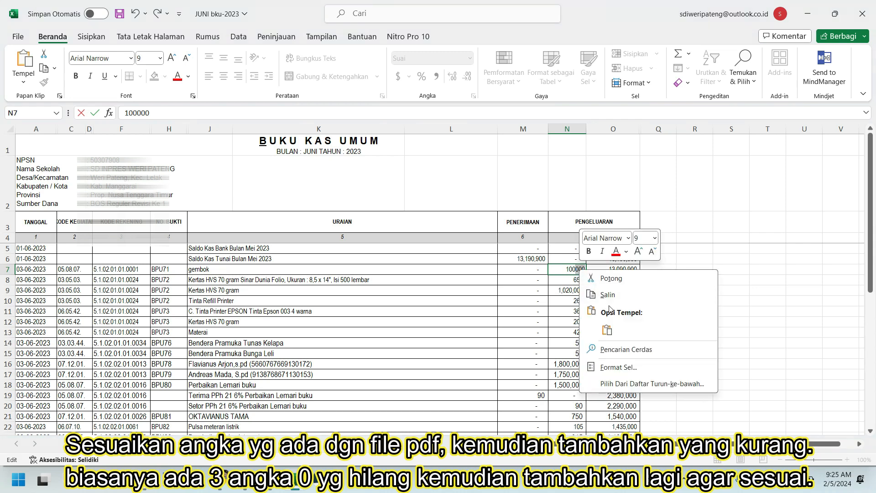
{"action": "key", "text": "Escape"}
- Check the row 8 expense against the JUNI bku-2023 PDF in Nitro Pro and set N8 to 650000 back in Excel
{"action": "left_click", "coordinate": [581, 279]}
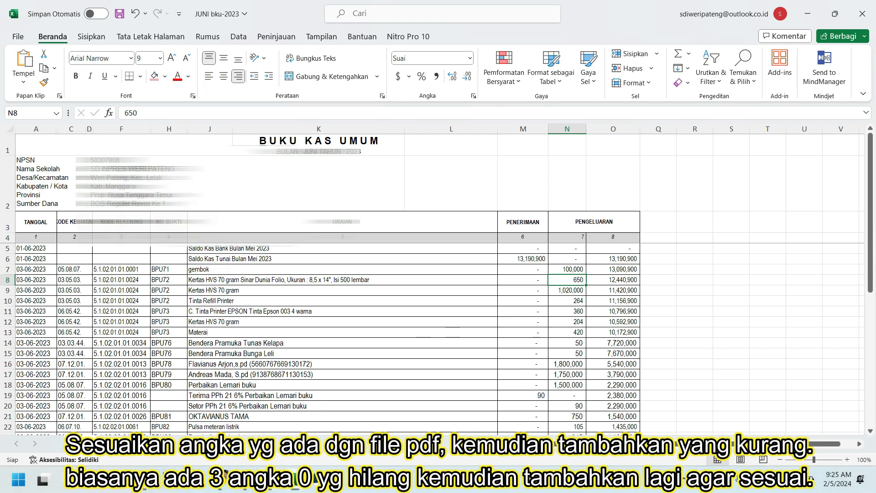
{"action": "left_click", "coordinate": [319, 479]}
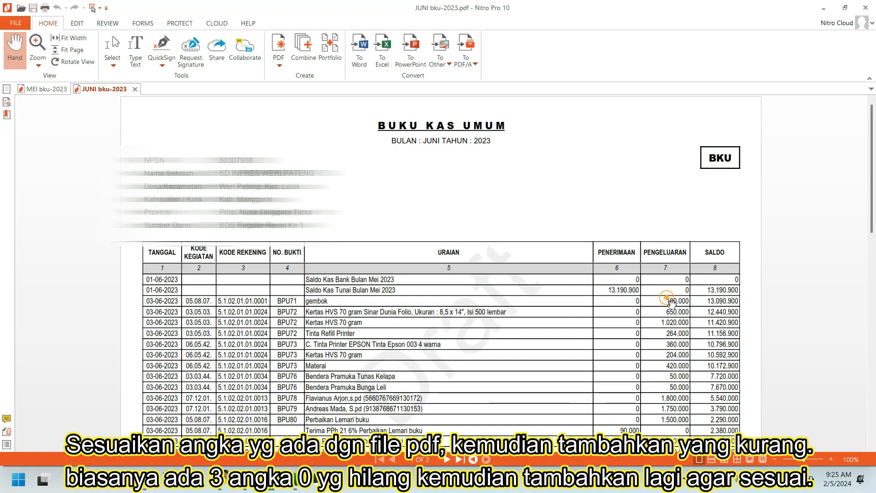
{"action": "left_click", "coordinate": [302, 479]}
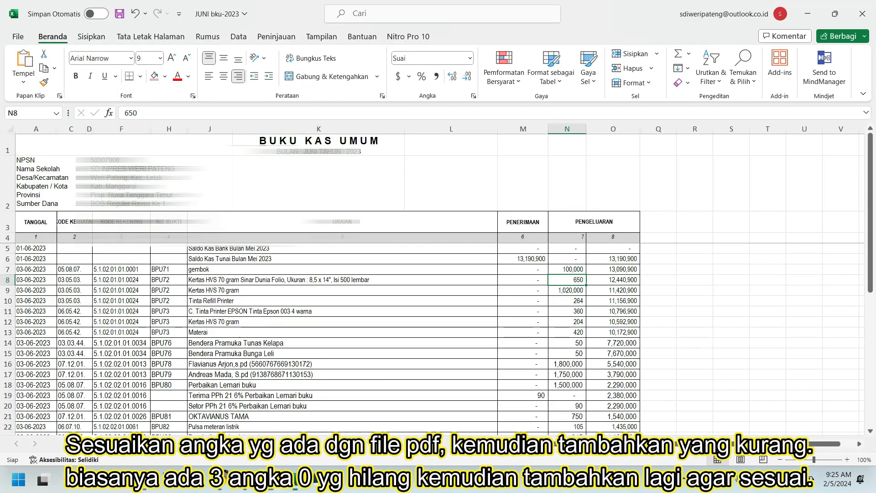
{"action": "double_click", "coordinate": [581, 279]}
{"action": "type", "text": "000"}
{"action": "key", "text": "Return"}
{"action": "key", "text": "Return"}
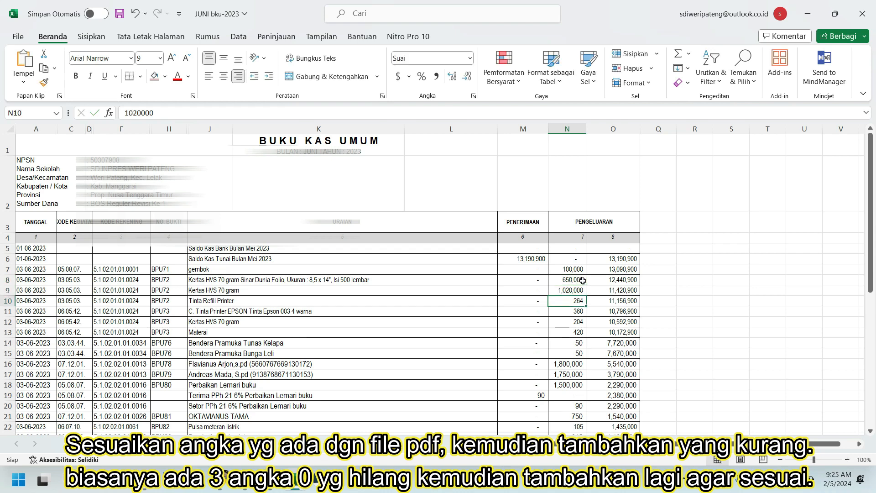
- Restore the missing zeros in the expenses N10:N13, making them 264000, 360000, 204000 and 420000
{"action": "key", "text": "F2"}
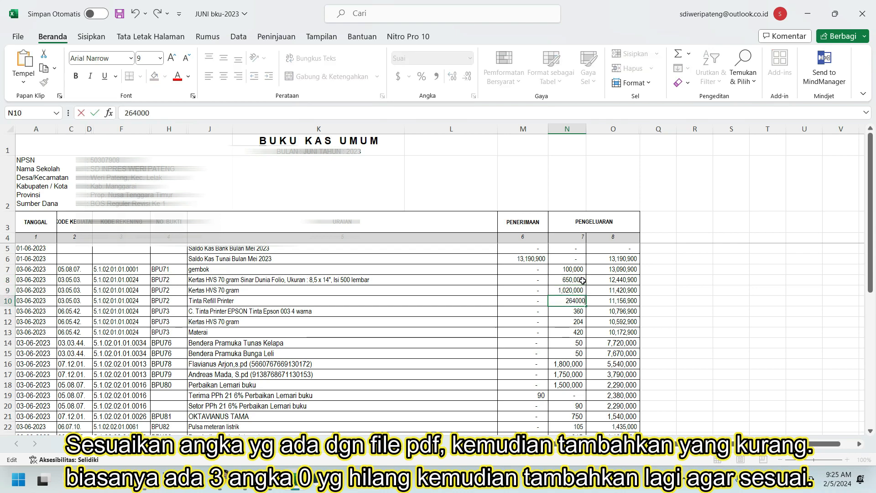
{"action": "key", "text": "Return"}
{"action": "key", "text": "F2"}
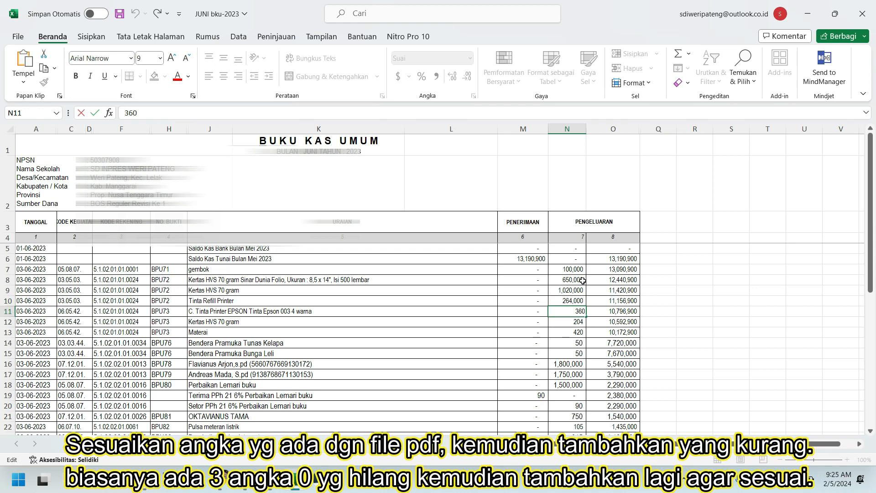
{"action": "type", "text": "000"}
{"action": "key", "text": "Return"}
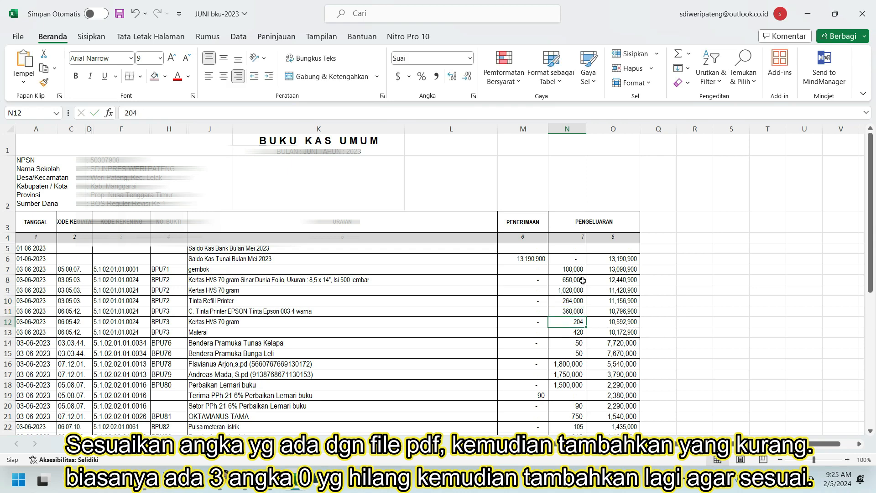
{"action": "key", "text": "F2"}
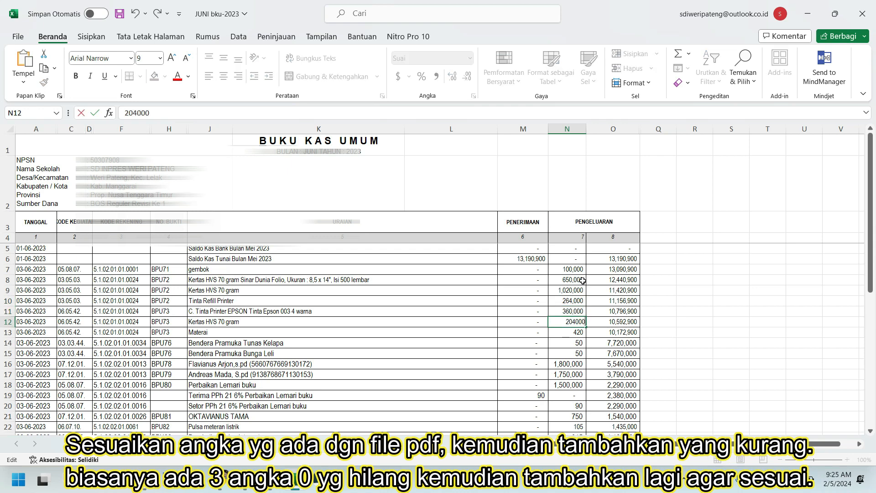
{"action": "key", "text": "Return"}
{"action": "key", "text": "F2"}
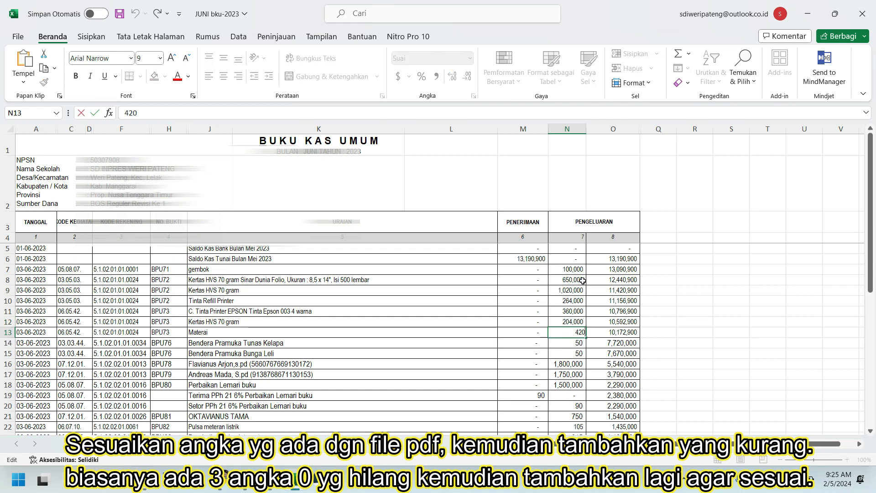
{"action": "type", "text": "000"}
{"action": "key", "text": "Return"}
- Set both Bendera Pramuka expenses in N14 and N15 to 50000
{"action": "key", "text": "F2"}
{"action": "type", "text": "000"}
{"action": "key", "text": "Return"}
{"action": "key", "text": "F2"}
{"action": "type", "text": "000"}
{"action": "key", "text": "Return"}
- Set the PPh 21 receipt in M19 and its deposit in N20 to 90000, and the expense in N21 to 750000
{"action": "key", "text": "Return"}
{"action": "key", "text": "Return"}
{"action": "key", "text": "Return"}
{"action": "key", "text": "Left"}
{"action": "key", "text": "F2"}
{"action": "type", "text": "000"}
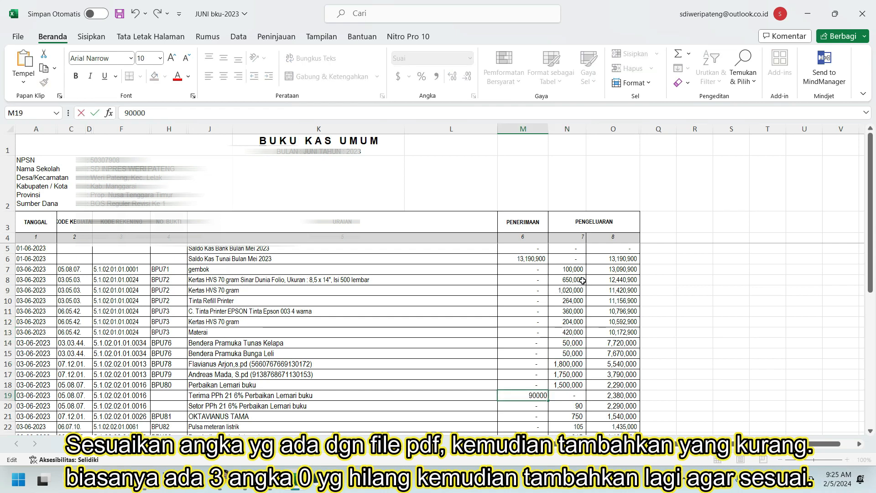
{"action": "key", "text": "Return"}
{"action": "key", "text": "Right"}
{"action": "key", "text": "F2"}
{"action": "type", "text": "000"}
{"action": "key", "text": "Return"}
{"action": "key", "text": "F2"}
{"action": "type", "text": "000"}
{"action": "key", "text": "Return"}
- Check the JUNI bku-2023 PDF in Nitro Pro and, back in Excel, set N22:N25 to 105000, 315000, 170000 and 510000
{"action": "left_click", "coordinate": [8, 427]}
{"action": "key", "text": "alt+Tab"}
{"action": "scroll", "coordinate": [617, 409], "scroll_direction": "down", "scroll_amount": 3}
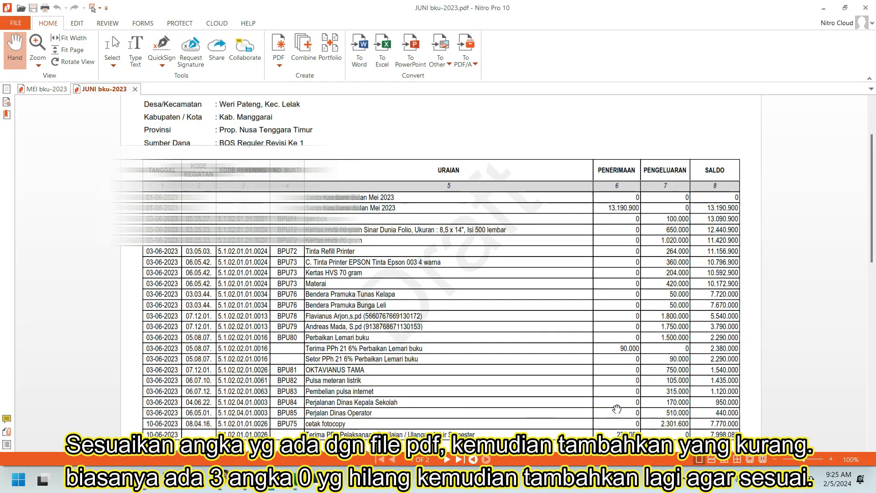
{"action": "key", "text": "alt+Tab"}
{"action": "key", "text": "F2"}
{"action": "type", "text": "000"}
{"action": "key", "text": "Return"}
{"action": "key", "text": "F2"}
{"action": "type", "text": "000"}
{"action": "key", "text": "Return"}
{"action": "key", "text": "F2"}
{"action": "type", "text": "000"}
{"action": "key", "text": "Return"}
{"action": "key", "text": "F2"}
{"action": "type", "text": "000"}
{"action": "key", "text": "Return"}
- Set the Belanja minum pelaksanaan PAS expense in N29 to 330000
{"action": "key", "text": "Down"}
{"action": "key", "text": "Down"}
{"action": "key", "text": "Down"}
{"action": "key", "text": "Down"}
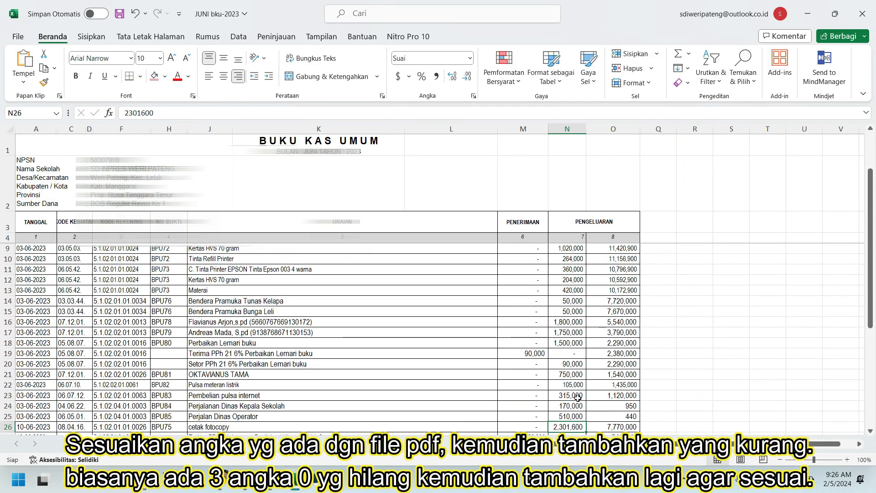
{"action": "key", "text": "Up"}
{"action": "key", "text": "F2"}
{"action": "type", "text": "0000"}
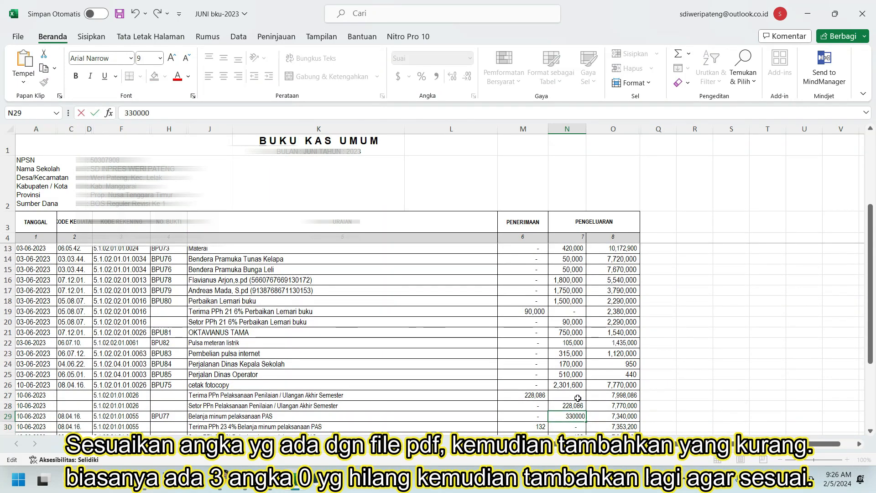
{"action": "key", "text": "Return"}
- Set the PPh 23 receipt in M30 and the matching deposit in N31 to 132000
{"action": "key", "text": "Left"}
{"action": "key", "text": "F2"}
{"action": "type", "text": "000"}
{"action": "key", "text": "Return"}
{"action": "key", "text": "Right"}
{"action": "key", "text": "F2"}
{"action": "type", "text": "000"}
{"action": "key", "text": "Return"}
- Set the travel expense in N32 to 100000 and those in N33 and N35 to 170000
{"action": "key", "text": "Down"}
{"action": "key", "text": "F2"}
{"action": "type", "text": "000"}
{"action": "key", "text": "Return"}
{"action": "key", "text": "Up"}
{"action": "key", "text": "Up"}
{"action": "key", "text": "F2"}
{"action": "type", "text": "000"}
{"action": "key", "text": "Return"}
{"action": "key", "text": "Down"}
{"action": "key", "text": "F2"}
{"action": "type", "text": "000"}
{"action": "key", "text": "Return"}
{"action": "key", "text": "F2"}
{"action": "type", "text": "000"}
{"action": "key", "text": "Return"}
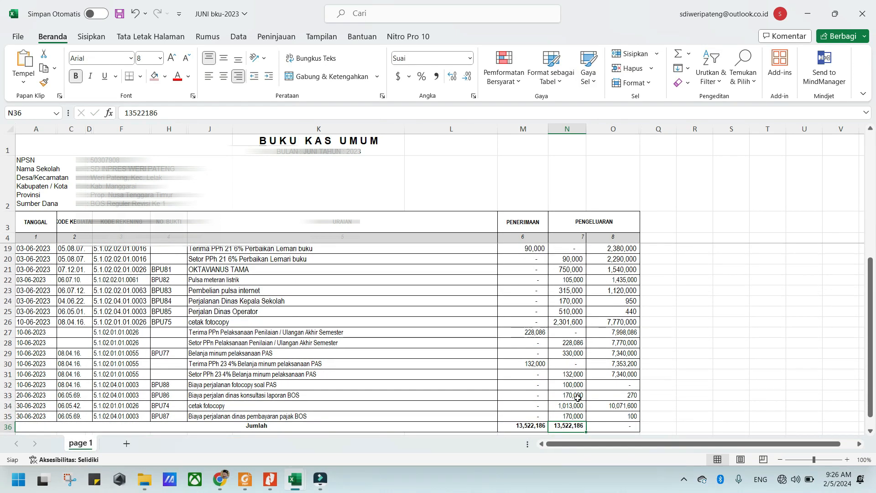
- Restore the missing zeros in the balance column, setting O35 to 100000 and O33 to 270000
{"action": "double_click", "coordinate": [631, 416]}
{"action": "type", "text": "000"}
{"action": "key", "text": "Return"}
{"action": "key", "text": "Up"}
{"action": "key", "text": "Up"}
{"action": "key", "text": "Up"}
{"action": "key", "text": "F2"}
{"action": "type", "text": "000"}
{"action": "key", "text": "Return"}
- Set the balance in O25 to 440000 and the balance in O24 to 950000
{"action": "key", "text": "Up"}
{"action": "key", "text": "Up"}
{"action": "key", "text": "Up"}
{"action": "key", "text": "Up"}
{"action": "key", "text": "Up"}
{"action": "key", "text": "Up"}
{"action": "key", "text": "Up"}
{"action": "key", "text": "Up"}
{"action": "key", "text": "Up"}
{"action": "key", "text": "F2"}
{"action": "type", "text": "000"}
{"action": "key", "text": "Return"}
{"action": "key", "text": "Up"}
{"action": "key", "text": "Up"}
{"action": "key", "text": "F2"}
{"action": "type", "text": "000"}
{"action": "key", "text": "Return"}
- Review the balance amounts in column O from the first rows downward for any remaining missing zeros
{"action": "key", "text": "Up"}
{"action": "key", "text": "Up"}
{"action": "key", "text": "Up"}
{"action": "key", "text": "Up"}
{"action": "key", "text": "Up"}
{"action": "key", "text": "Up"}
{"action": "key", "text": "Up"}
{"action": "key", "text": "Up"}
{"action": "key", "text": "Up"}
{"action": "key", "text": "Up"}
{"action": "key", "text": "Up"}
{"action": "key", "text": "Up"}
{"action": "key", "text": "Up"}
{"action": "key", "text": "Up"}
{"action": "key", "text": "Up"}
{"action": "key", "text": "Up"}
{"action": "key", "text": "Up"}
{"action": "key", "text": "Down"}
{"action": "key", "text": "Down"}
{"action": "key", "text": "Down"}
{"action": "key", "text": "Down"}
{"action": "key", "text": "Down"}
{"action": "key", "text": "Down"}
{"action": "key", "text": "Down"}
{"action": "key", "text": "Down"}
{"action": "key", "text": "Down"}
{"action": "key", "text": "Down"}
{"action": "key", "text": "Down"}
{"action": "key", "text": "Down"}
{"action": "key", "text": "Down"}
{"action": "key", "text": "Down"}
{"action": "key", "text": "Down"}
{"action": "key", "text": "Down"}
{"action": "key", "text": "Down"}
{"action": "key", "text": "Down"}
{"action": "key", "text": "Down"}
{"action": "key", "text": "Down"}
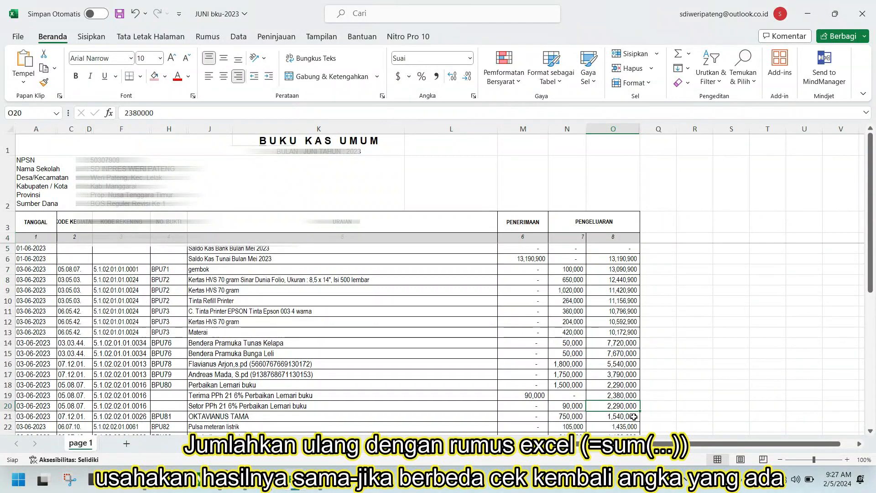
- Total the expenses from N6 to N35 with a SUM formula in N38 and fit column N's width to its contents
{"action": "key", "text": "Left"}
{"action": "type", "text": "=sum("}
{"action": "scroll", "coordinate": [567, 263], "scroll_direction": "up", "scroll_amount": 7}
{"action": "left_click", "coordinate": [567, 263]}
{"action": "key", "text": "shift+Down"}
{"action": "key", "text": "shift+Down"}
{"action": "key", "text": "shift+Down"}
{"action": "key", "text": "shift+Down"}
{"action": "key", "text": "shift+Down"}
{"action": "key", "text": "shift+Down"}
{"action": "key", "text": "shift+Down"}
{"action": "key", "text": "shift+Down"}
{"action": "key", "text": "shift+Down"}
{"action": "key", "text": "shift+Down"}
{"action": "key", "text": "shift+Down"}
{"action": "key", "text": "shift+Down"}
{"action": "key", "text": "shift+Down"}
{"action": "key", "text": "shift+Down"}
{"action": "key", "text": "shift+Down"}
{"action": "key", "text": "shift+Down"}
{"action": "key", "text": "shift+Down"}
{"action": "key", "text": "shift+Down"}
{"action": "key", "text": "shift+Down"}
{"action": "key", "text": "shift+Down"}
{"action": "key", "text": "Return"}
{"action": "double_click", "coordinate": [585, 129]}
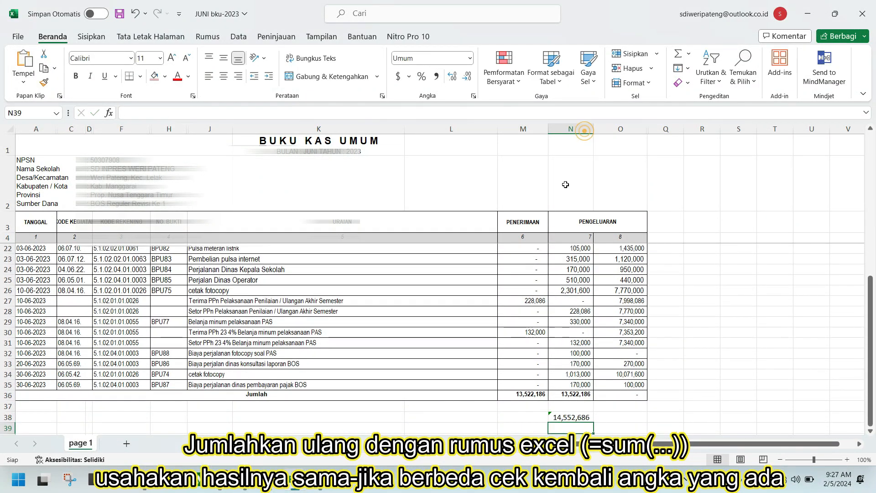
- Copy the SUM formula from N38 into M38 to total the receipts column
{"action": "left_click", "coordinate": [563, 414]}
{"action": "left_click_drag", "start_coordinate": [593, 422], "coordinate": [531, 418]}
{"action": "left_click", "coordinate": [567, 414]}
{"action": "left_click", "coordinate": [512, 416]}
{"action": "left_click", "coordinate": [528, 335]}
- Compare the receipts and expenses on both pages of the June PDF with the worksheet amounts in Excel
{"action": "left_click", "coordinate": [224, 478]}
{"action": "scroll", "coordinate": [546, 344], "scroll_direction": "down", "scroll_amount": 1}
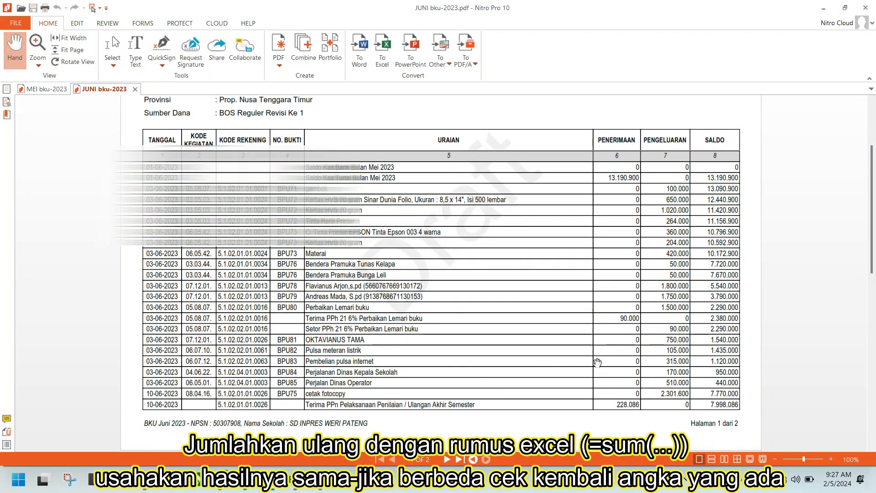
{"action": "scroll", "coordinate": [567, 391], "scroll_direction": "down", "scroll_amount": 1}
{"action": "scroll", "coordinate": [628, 365], "scroll_direction": "up", "scroll_amount": 2}
{"action": "scroll", "coordinate": [627, 366], "scroll_direction": "down", "scroll_amount": 1}
{"action": "left_click", "coordinate": [294, 479]}
{"action": "left_click", "coordinate": [360, 417]}
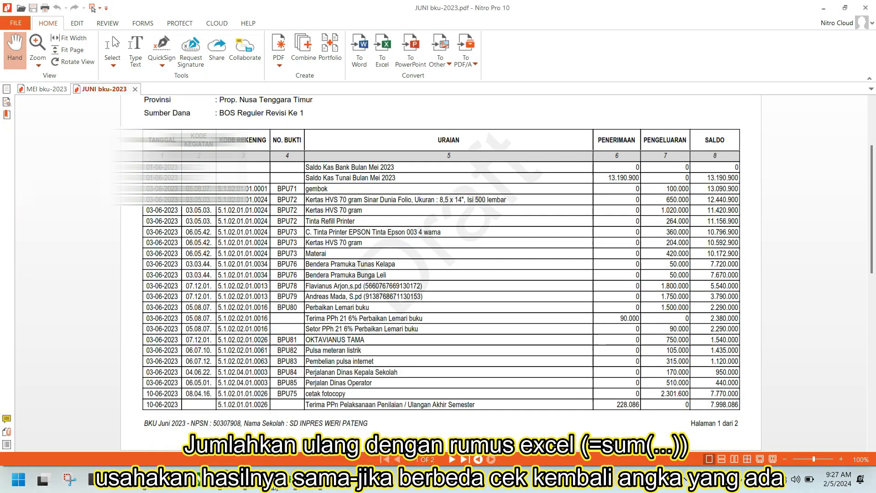
{"action": "key", "text": "alt+Tab"}
{"action": "scroll", "coordinate": [485, 353], "scroll_direction": "up", "scroll_amount": 1}
{"action": "scroll", "coordinate": [484, 355], "scroll_direction": "down", "scroll_amount": 3}
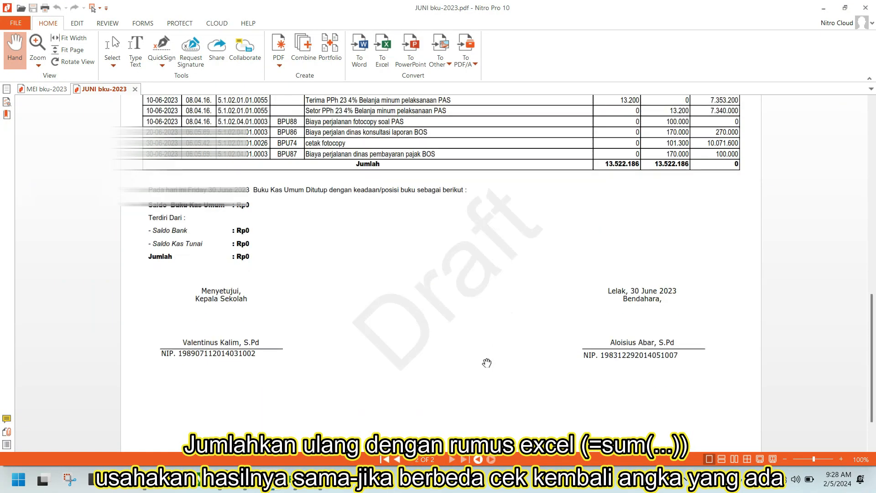
{"action": "scroll", "coordinate": [486, 363], "scroll_direction": "up", "scroll_amount": 1}
{"action": "scroll", "coordinate": [636, 154], "scroll_direction": "down", "scroll_amount": 2}
- Back in Excel, correct the PPh 23 receipt in M30 and the PPh 23 deposit in N31 to 13200
{"action": "left_click", "coordinate": [294, 479]}
{"action": "left_click", "coordinate": [361, 418]}
{"action": "double_click", "coordinate": [544, 332]}
{"action": "key", "text": "BackSpace"}
{"action": "double_click", "coordinate": [585, 342]}
{"action": "key", "text": "BackSpace"}
{"action": "left_click", "coordinate": [589, 363]}
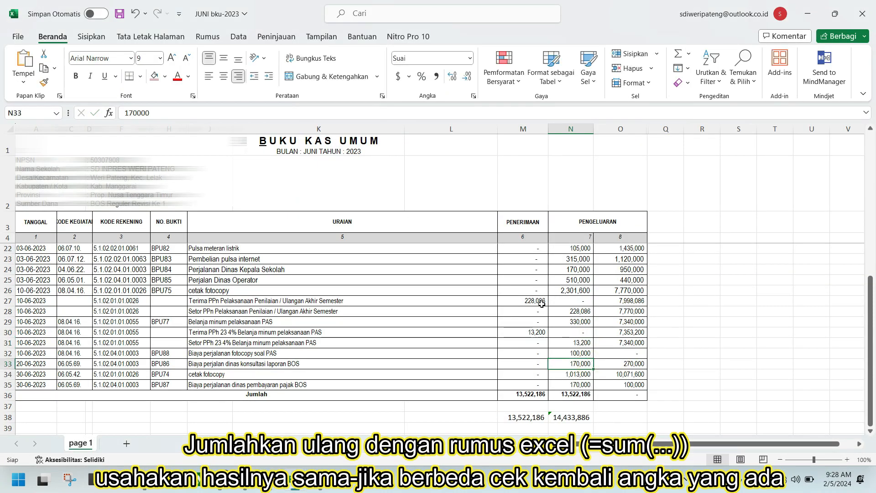
- Check the expense entries row by row against the June PDF to locate the remaining difference in the expense total
{"action": "left_click", "coordinate": [319, 479]}
{"action": "scroll", "coordinate": [622, 221], "scroll_direction": "up", "scroll_amount": 3}
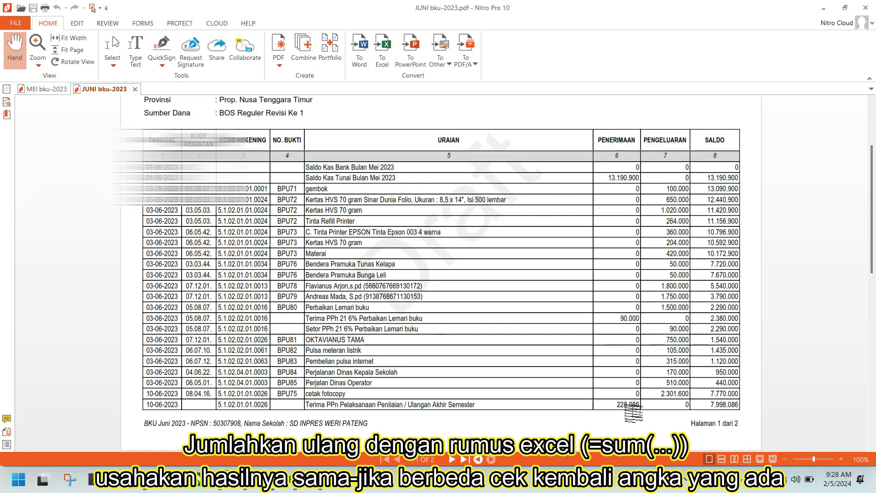
{"action": "left_click", "coordinate": [453, 459]}
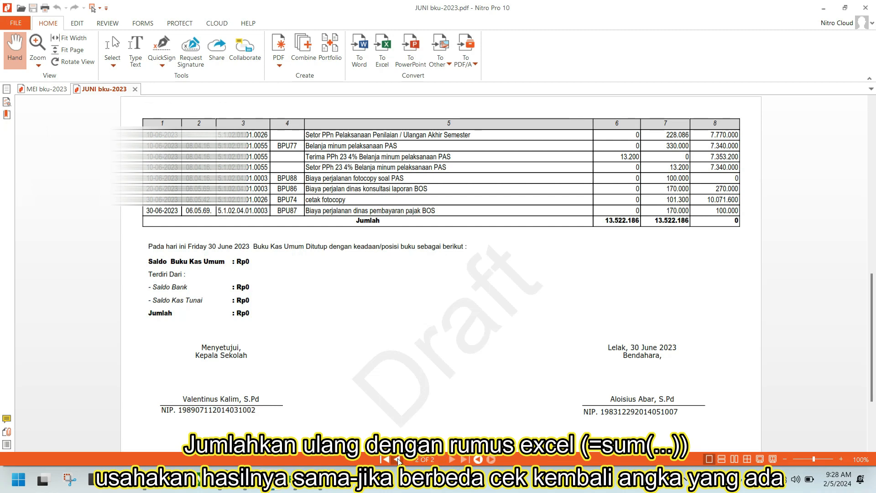
{"action": "left_click", "coordinate": [294, 479]}
{"action": "scroll", "coordinate": [437, 337], "scroll_direction": "up", "scroll_amount": 2}
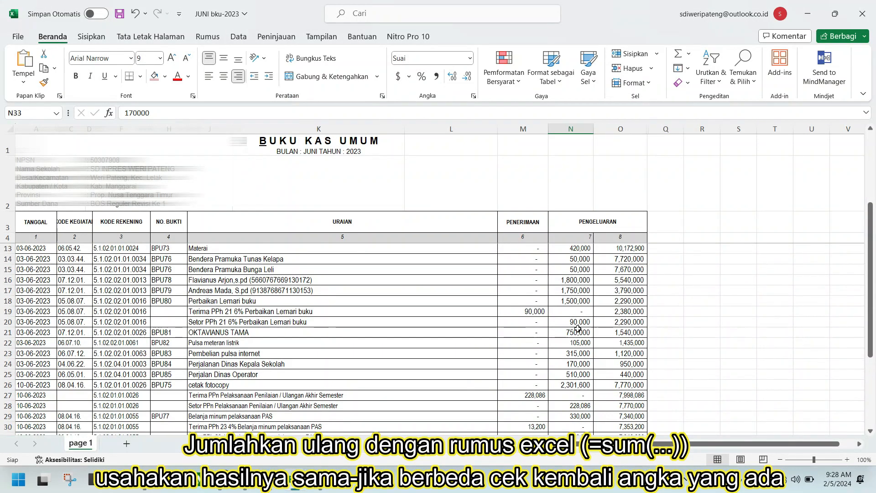
{"action": "key", "text": "alt+Tab"}
{"action": "scroll", "coordinate": [606, 364], "scroll_direction": "down", "scroll_amount": 2}
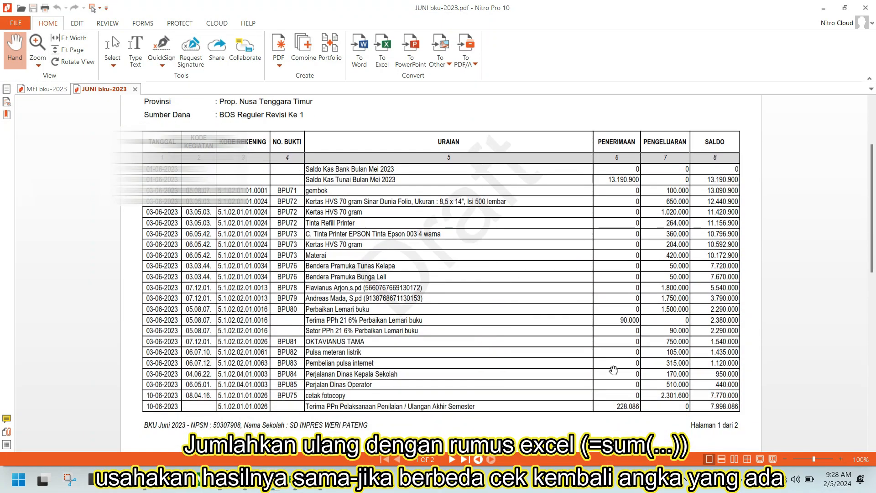
{"action": "key", "text": "alt+Tab"}
{"action": "scroll", "coordinate": [434, 354], "scroll_direction": "up", "scroll_amount": 4}
{"action": "scroll", "coordinate": [433, 353], "scroll_direction": "down", "scroll_amount": 6}
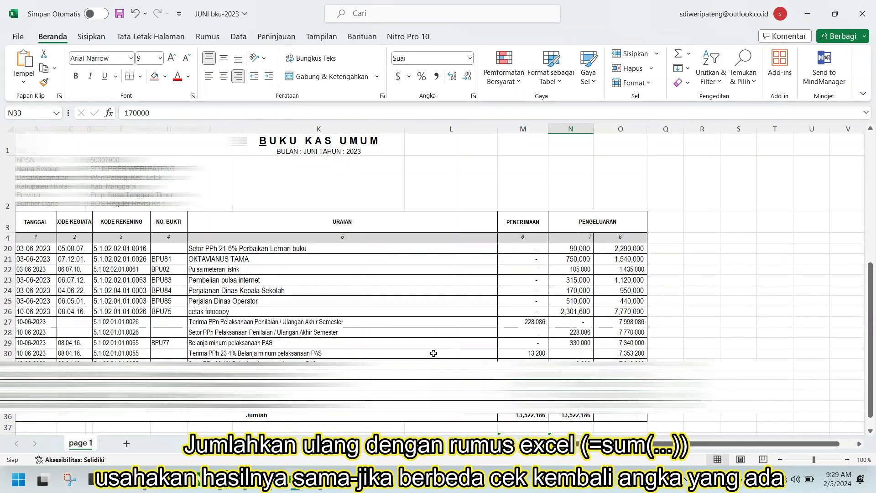
{"action": "key", "text": "alt+Tab"}
{"action": "scroll", "coordinate": [651, 198], "scroll_direction": "down", "scroll_amount": 1}
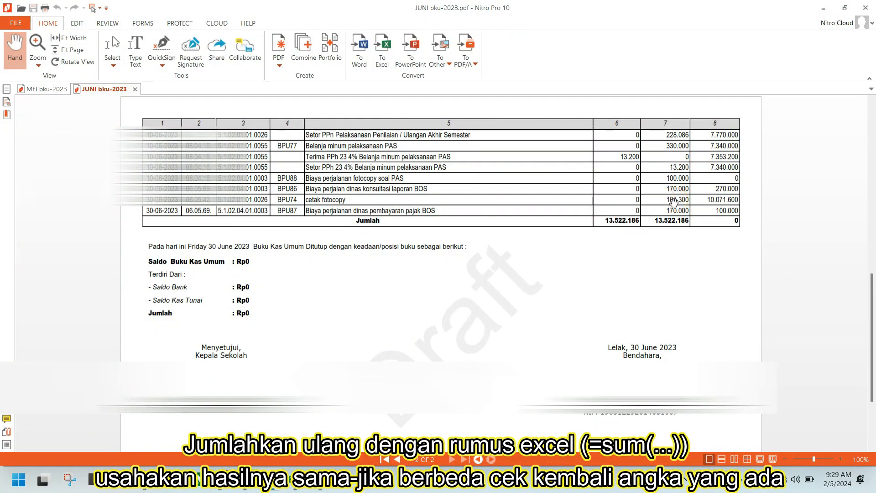
- Set the 30 June photocopy expense in N34 to 101300 and check the recalculated totals in row 38
{"action": "left_click", "coordinate": [278, 477]}
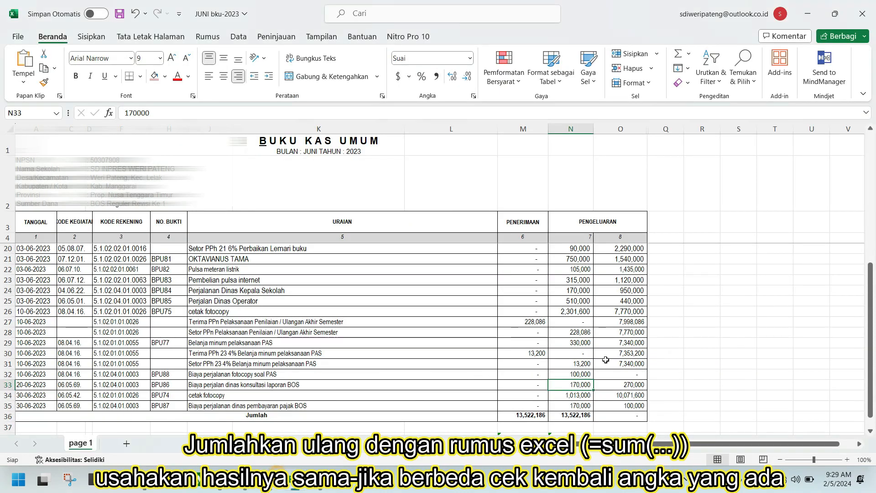
{"action": "double_click", "coordinate": [587, 394]}
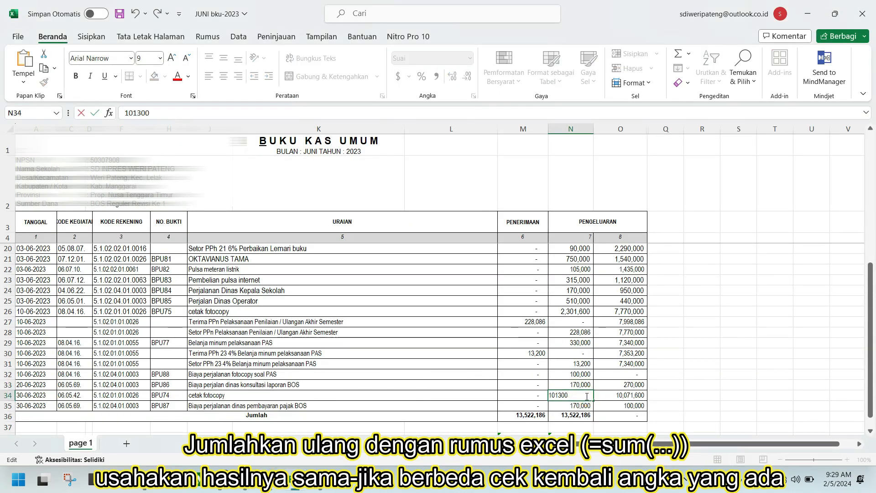
{"action": "key", "text": "Return"}
{"action": "left_click", "coordinate": [602, 403]}
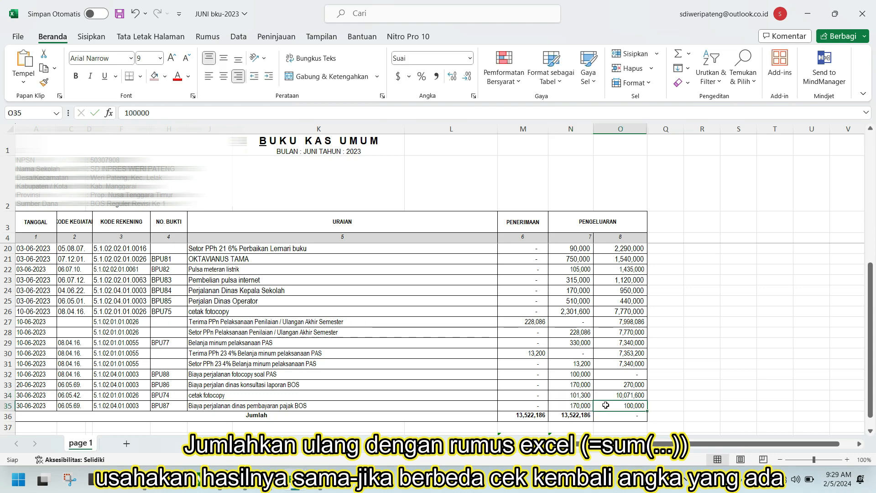
{"action": "scroll", "coordinate": [610, 393], "scroll_direction": "down", "scroll_amount": 1}
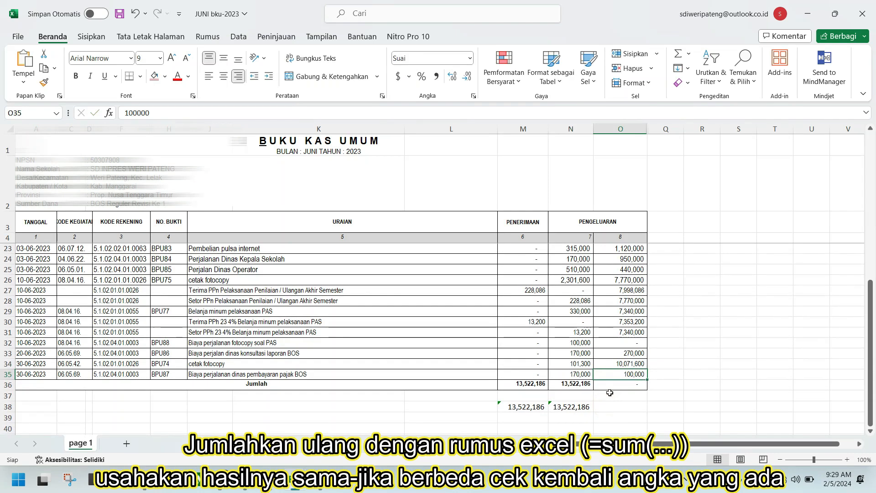
{"action": "left_click", "coordinate": [575, 407]}
{"action": "left_click", "coordinate": [514, 424]}
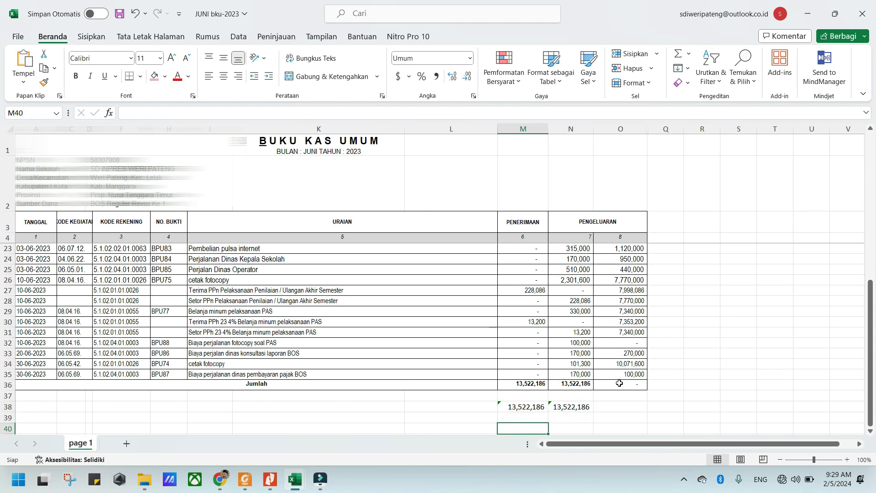
- Set the font size of the table entries and the total row, from row 5 to row 36, to 10
{"action": "left_click", "coordinate": [273, 478]}
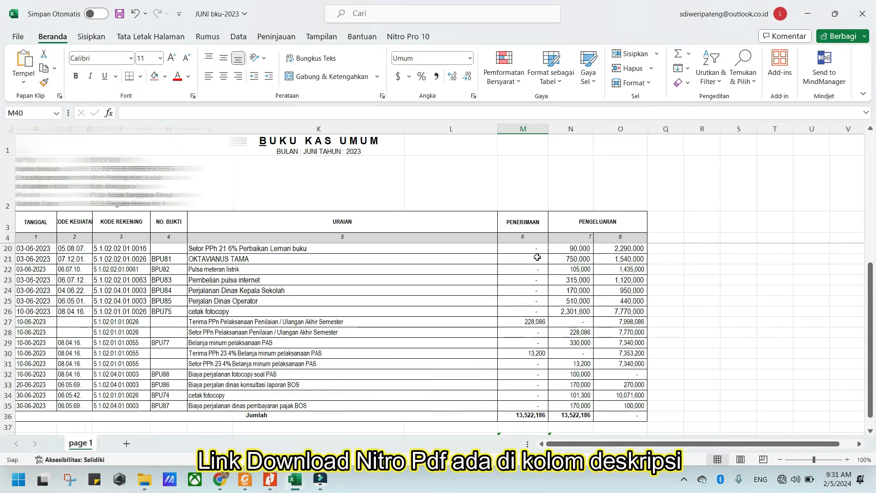
{"action": "left_click_drag", "start_coordinate": [537, 248], "coordinate": [149, 250]}
{"action": "left_click", "coordinate": [624, 394]}
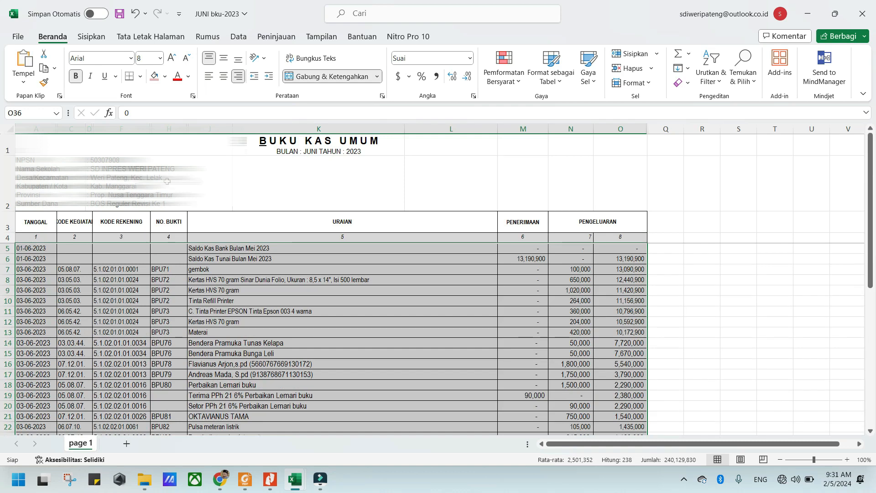
{"action": "left_click", "coordinate": [160, 58]}
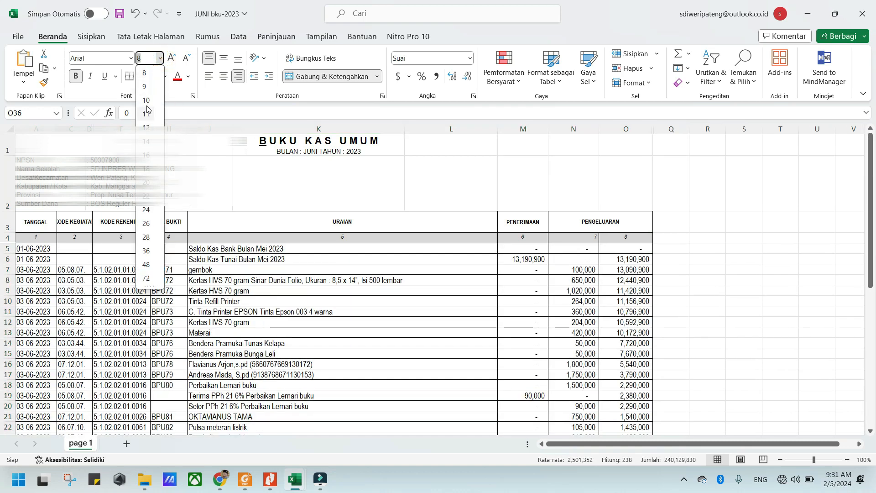
{"action": "left_click", "coordinate": [146, 101]}
- Set the font size of the header row from TANGGAL to PENGELUARAN to 10
{"action": "left_click_drag", "start_coordinate": [584, 227], "coordinate": [20, 221]}
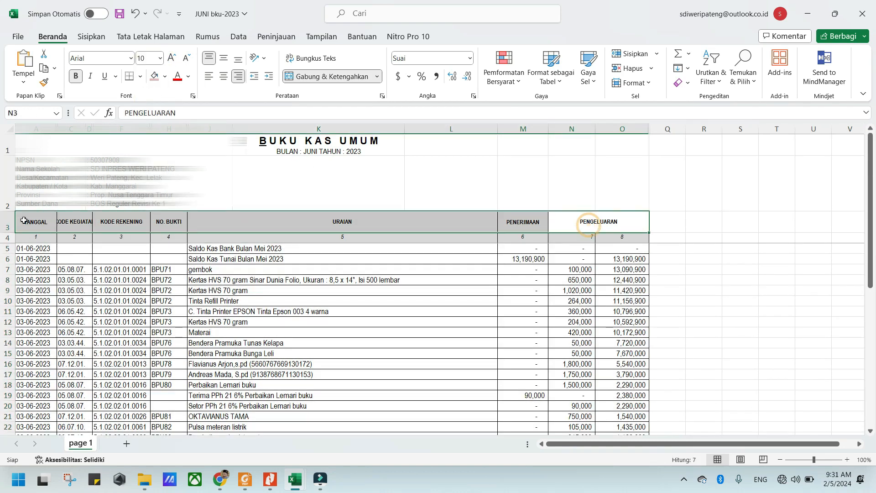
{"action": "left_click", "coordinate": [160, 58]}
{"action": "left_click", "coordinate": [146, 101]}
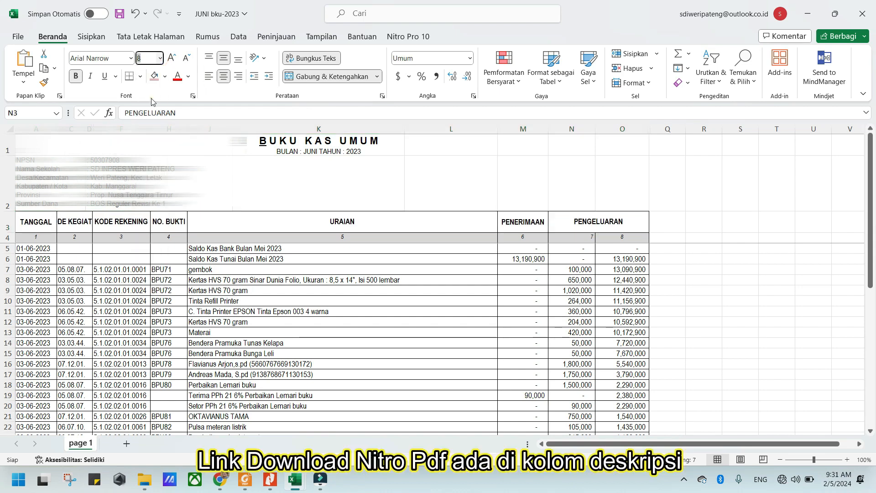
- Widen the KODE KEGIATAN column slightly and wrap its header text
{"action": "left_click", "coordinate": [113, 230]}
{"action": "left_click", "coordinate": [80, 226]}
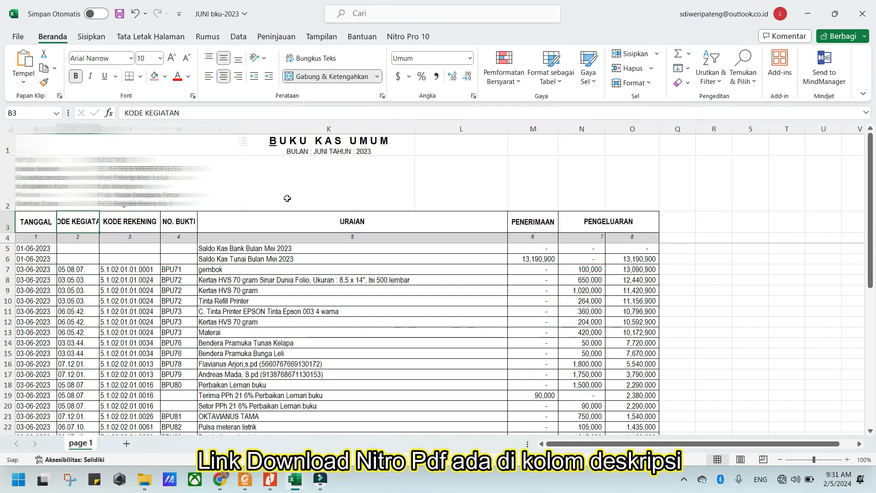
{"action": "left_click", "coordinate": [313, 58]}
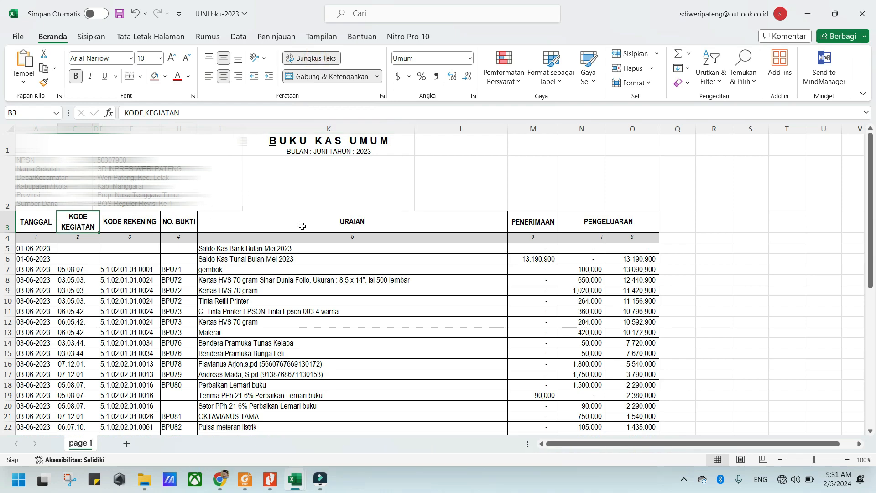
- Delete the two check totals in M38 and N38 below the table
{"action": "scroll", "coordinate": [302, 226], "scroll_direction": "down", "scroll_amount": 7}
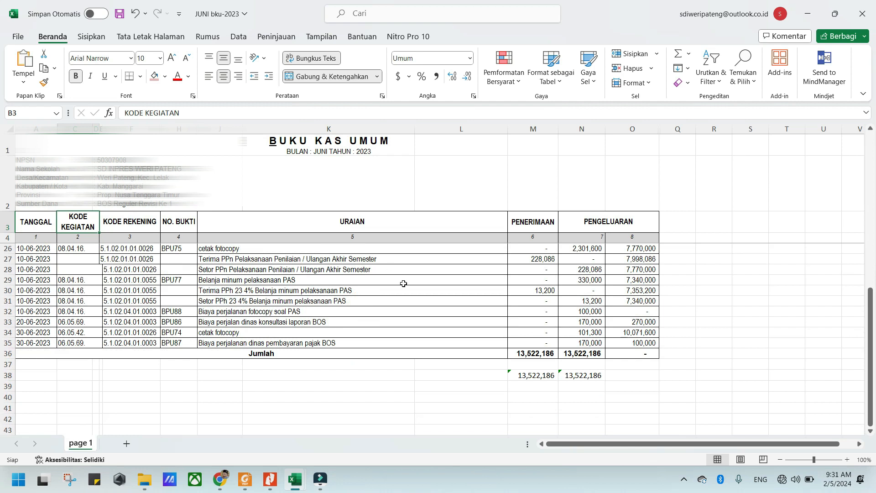
{"action": "left_click_drag", "start_coordinate": [538, 370], "coordinate": [584, 374]}
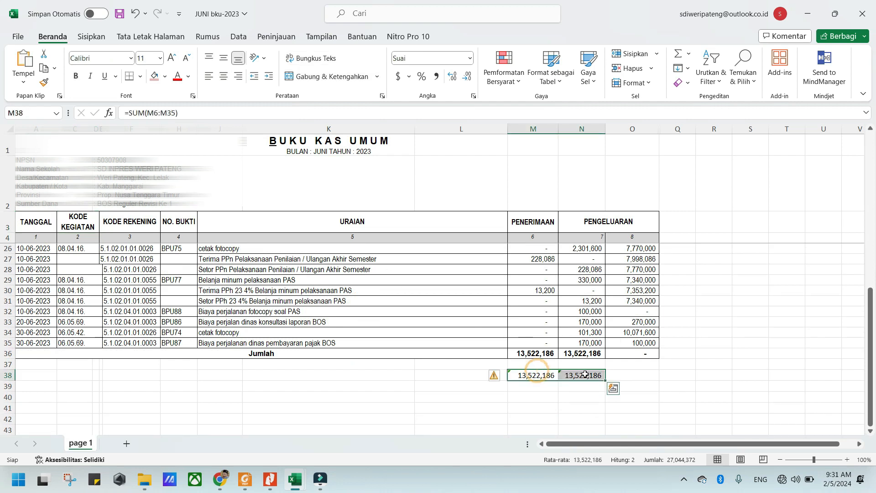
{"action": "key", "text": "Delete"}
{"action": "left_click", "coordinate": [499, 386]}
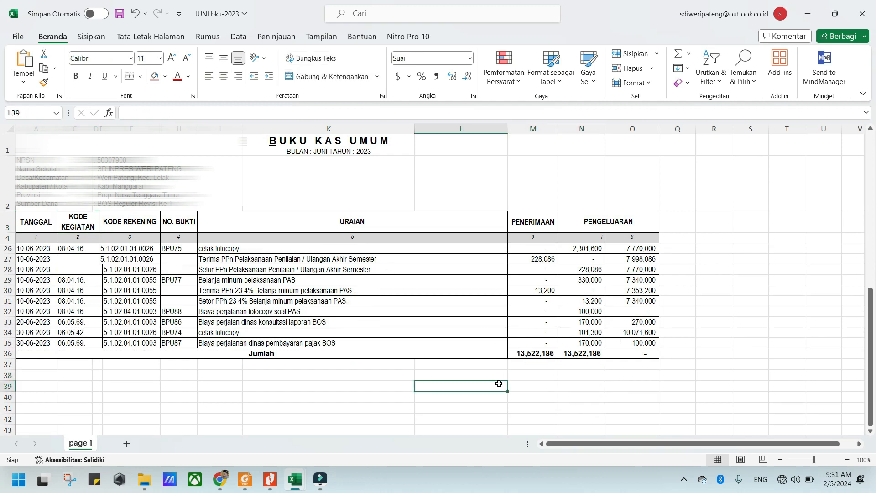
- Save a copy of the workbook as JUNI bku-2023 in the Excel subfolder of REKONSILIASI BOS > 3. Buku Kas Umum (BKU)
{"action": "left_click", "coordinate": [18, 37]}
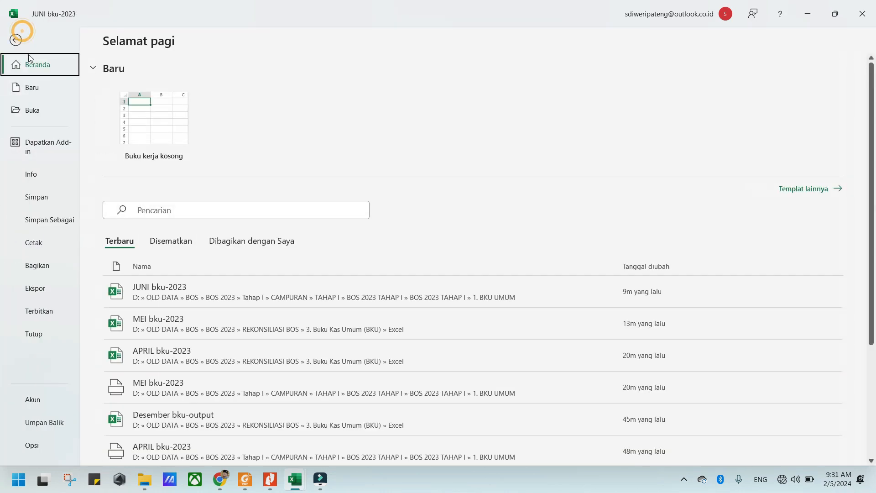
{"action": "left_click", "coordinate": [60, 221]}
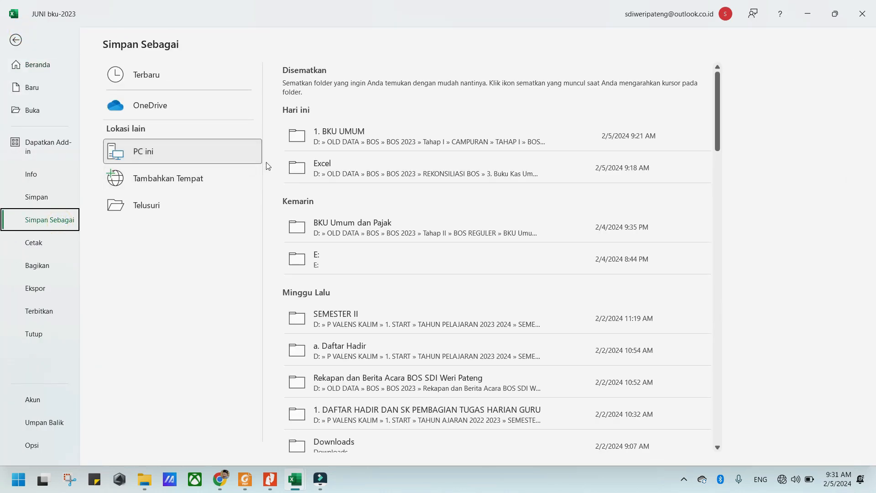
{"action": "left_click", "coordinate": [322, 151]}
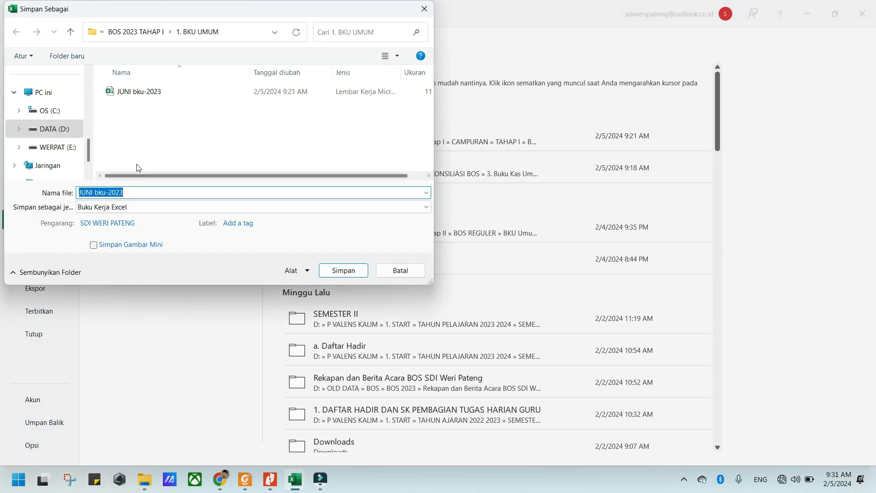
{"action": "scroll", "coordinate": [69, 134], "scroll_direction": "up", "scroll_amount": 10}
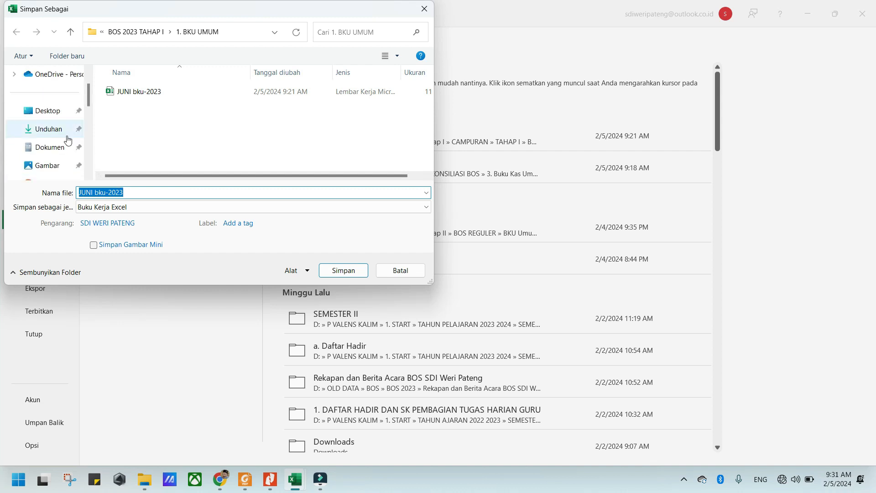
{"action": "left_click", "coordinate": [50, 150]}
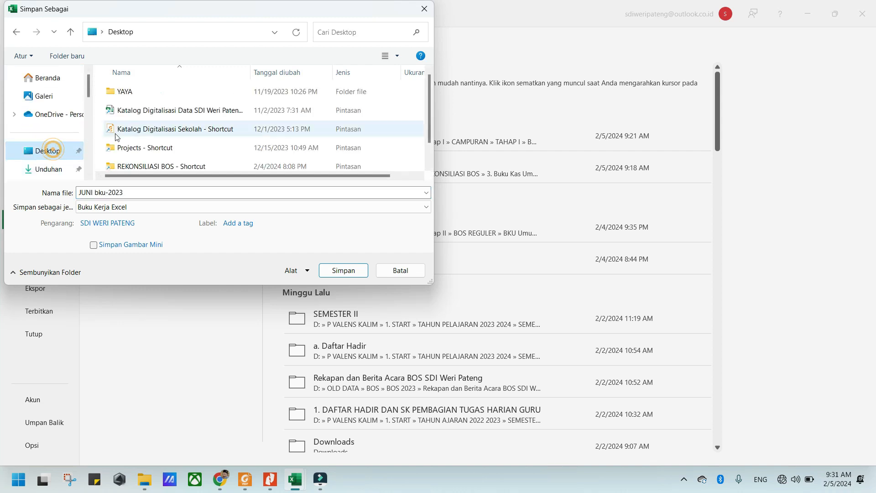
{"action": "left_click", "coordinate": [148, 145]}
{"action": "double_click", "coordinate": [148, 145]}
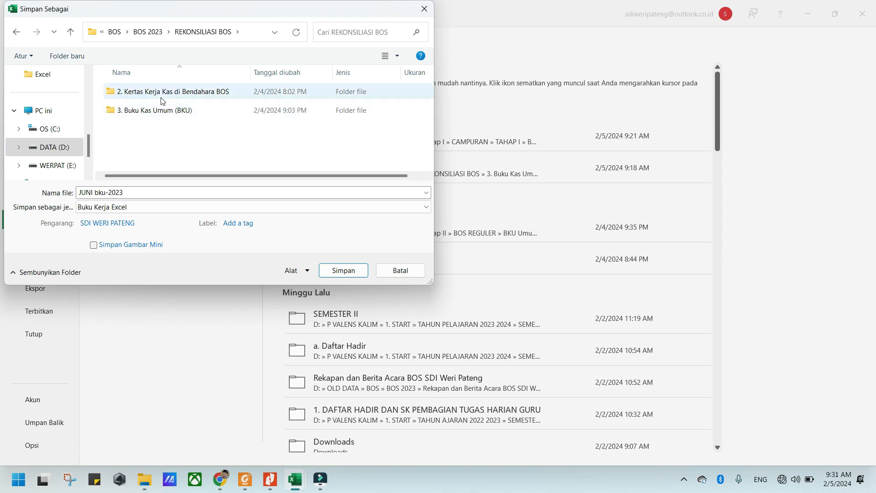
{"action": "double_click", "coordinate": [137, 109]}
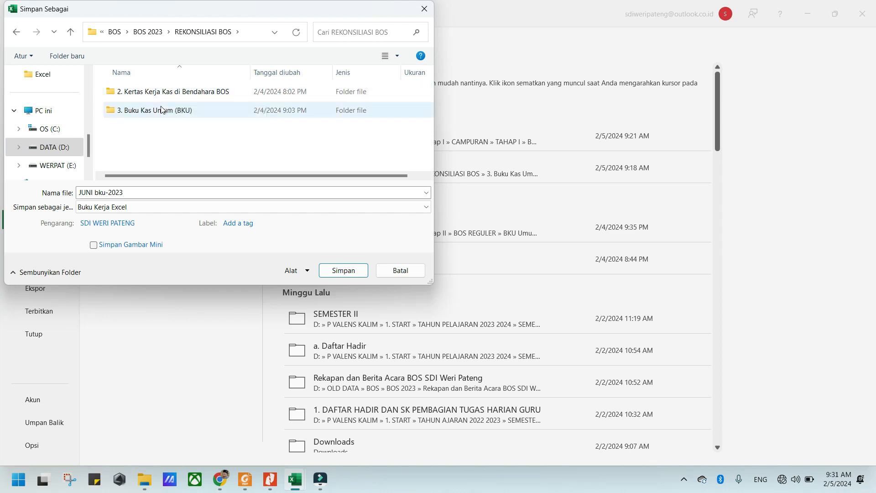
{"action": "double_click", "coordinate": [130, 91]}
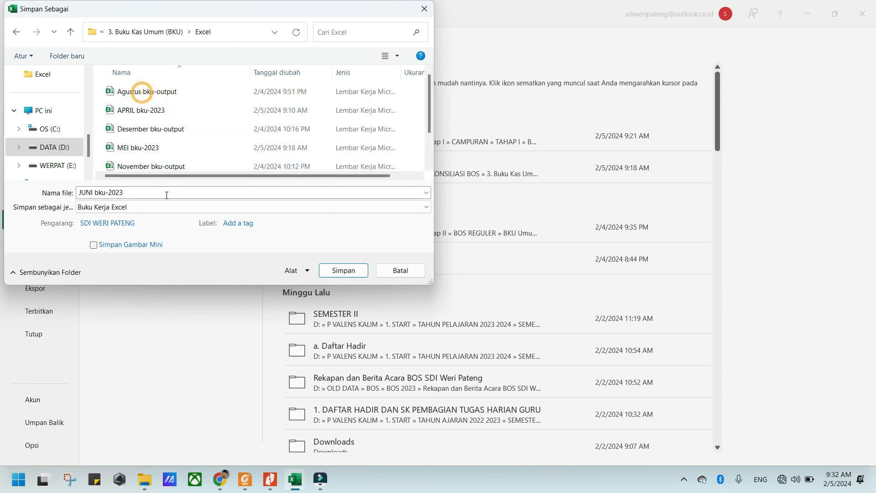
{"action": "left_click", "coordinate": [343, 270]}
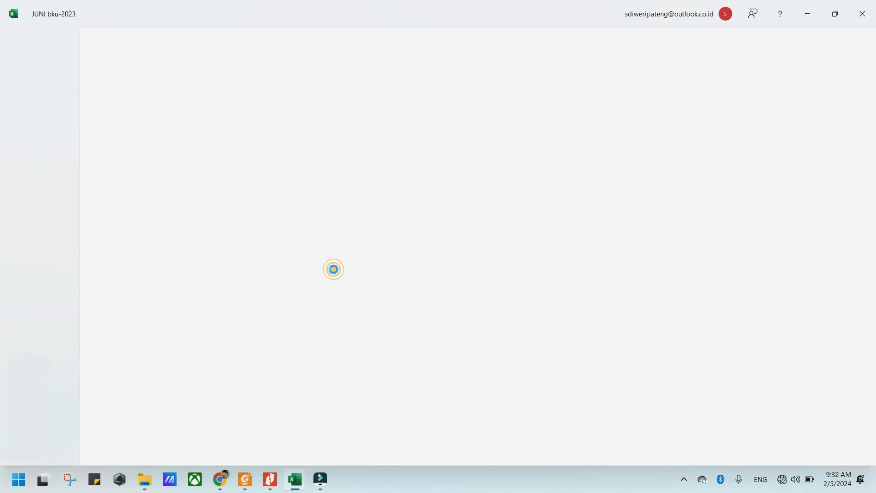
{"action": "scroll", "coordinate": [351, 249], "scroll_direction": "up", "scroll_amount": 2}
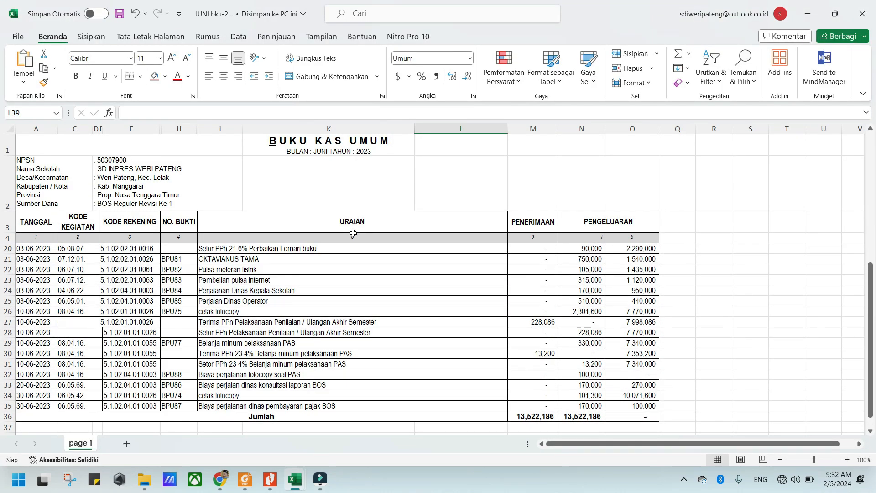